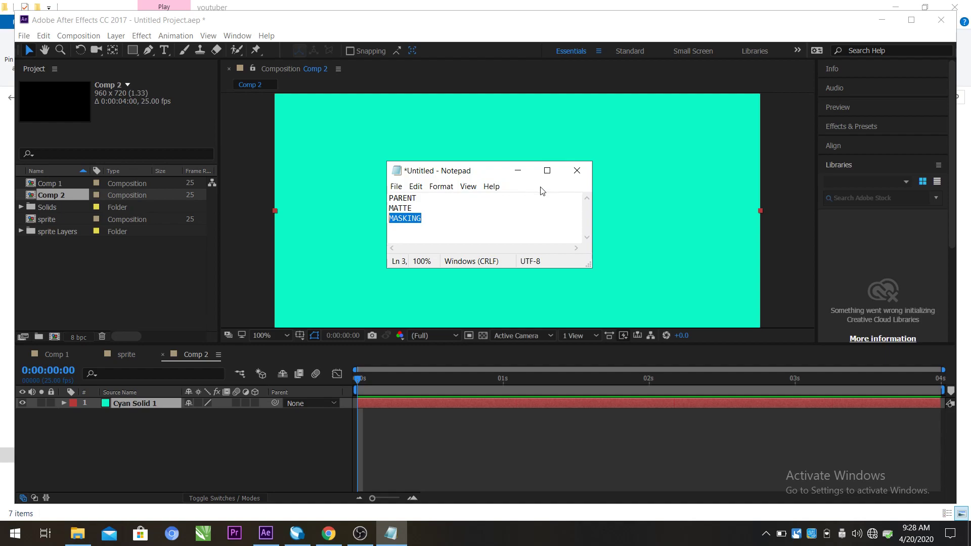
Highlight the word PARENT in the Notepad topic list and minimize the note
left_click(429, 204)
key("Home")
left_click(426, 219)
left_click_drag(423, 204, 388, 198)
left_click(414, 198)
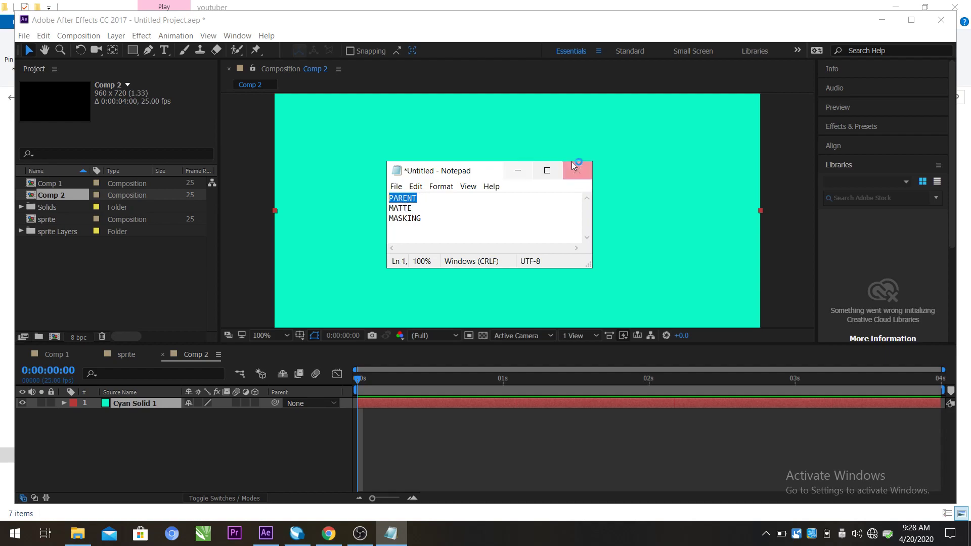
left_click(510, 171)
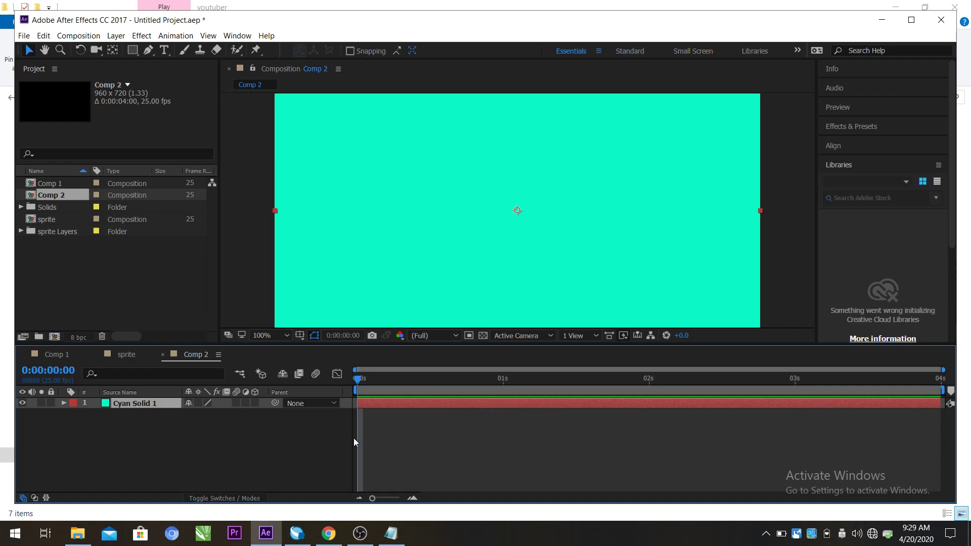
Switch the active shape tool to the Ellipse tool
left_click(132, 51)
left_click(135, 53)
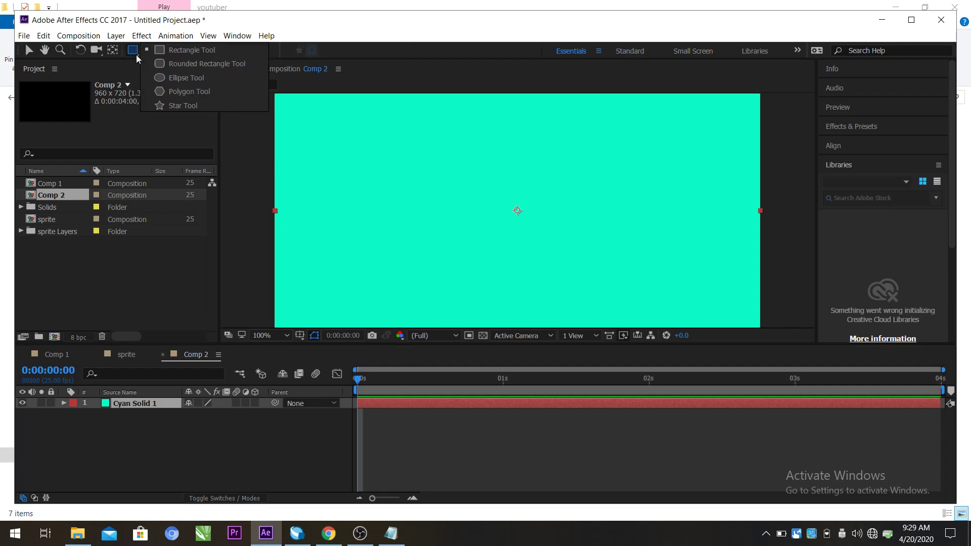
left_click(173, 79)
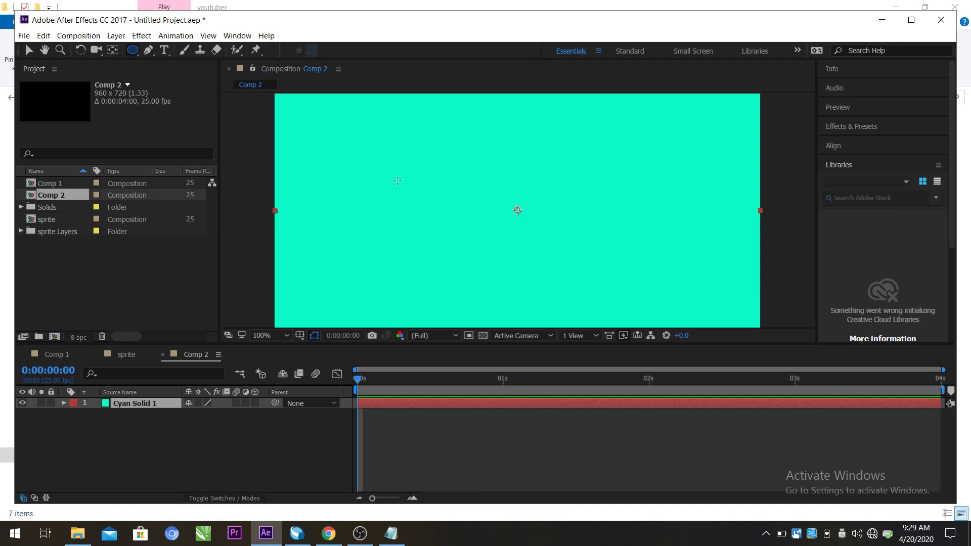
left_click_drag(361, 178, 428, 232)
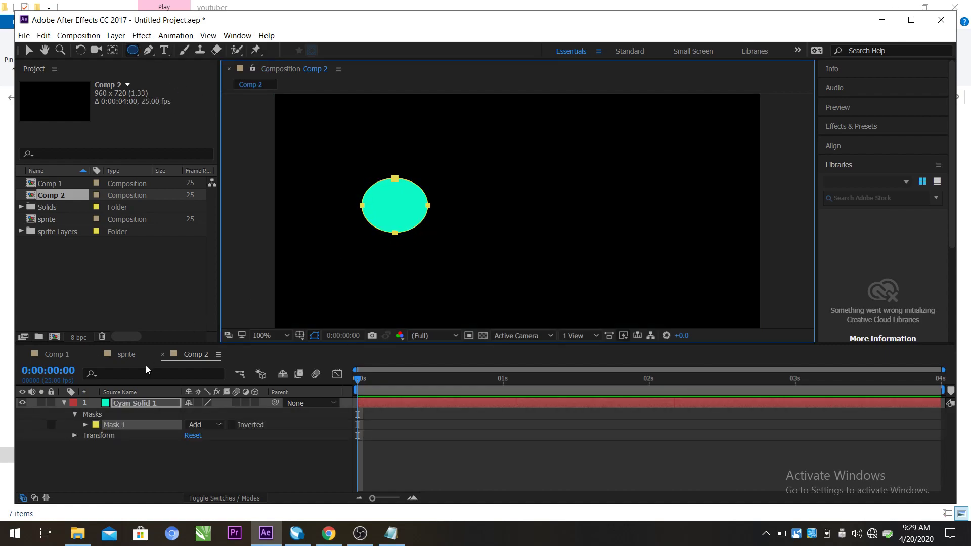
left_click(145, 415)
key("Delete")
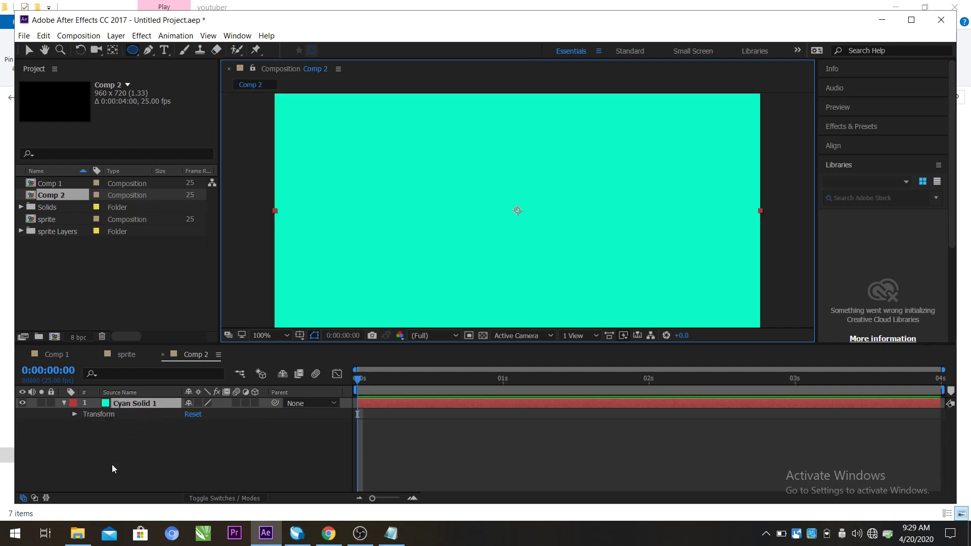
With no layer selected, draw a small red ellipse as a new shape layer in the upper-left area of the composition
left_click(153, 440)
left_click(65, 402)
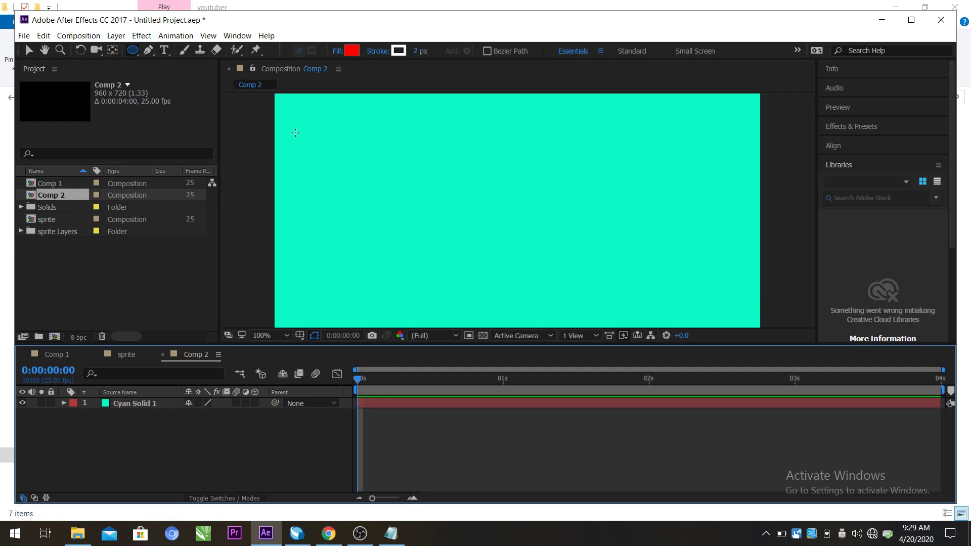
mouse_move(326, 159)
left_mouse_down()
mouse_move(378, 188)
mouse_move(383, 205)
left_mouse_up()
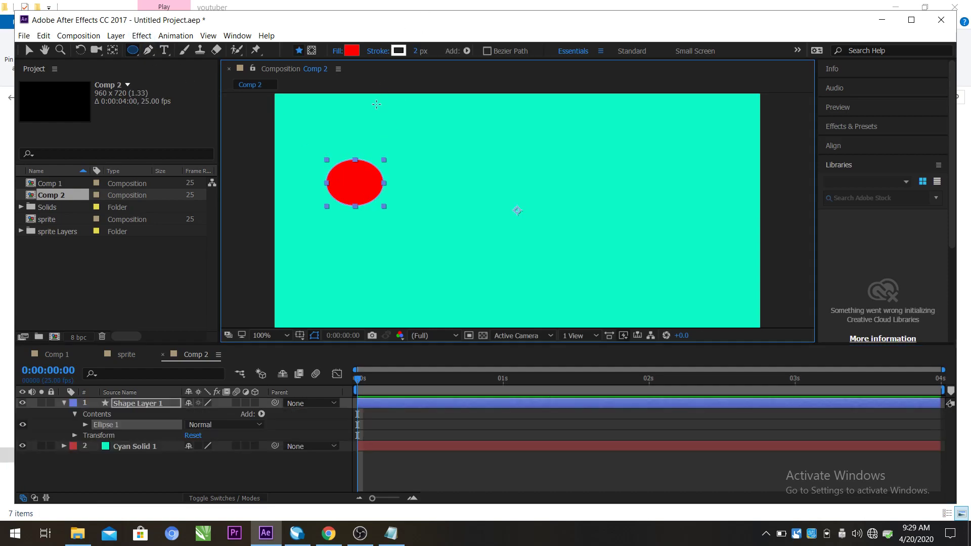
left_click(139, 55)
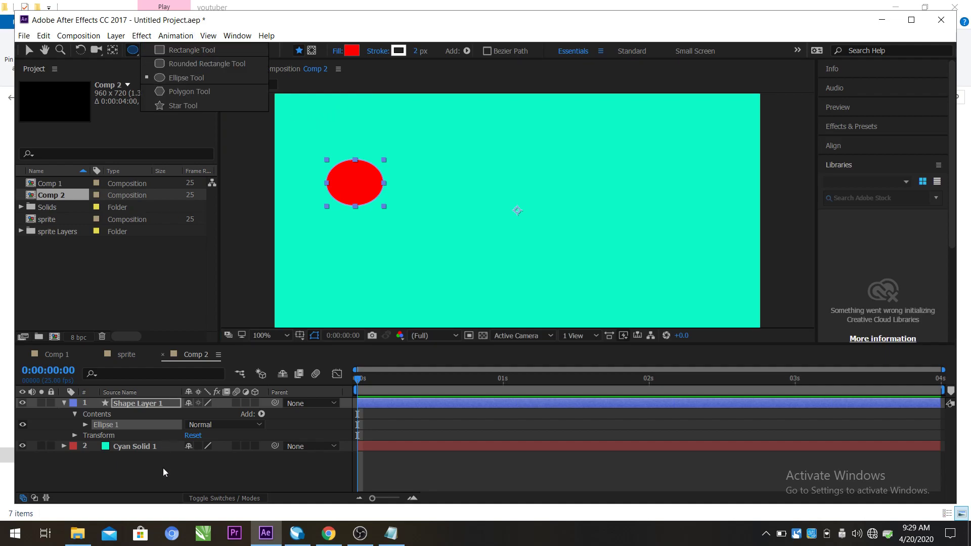
left_click(64, 403)
left_click(125, 452)
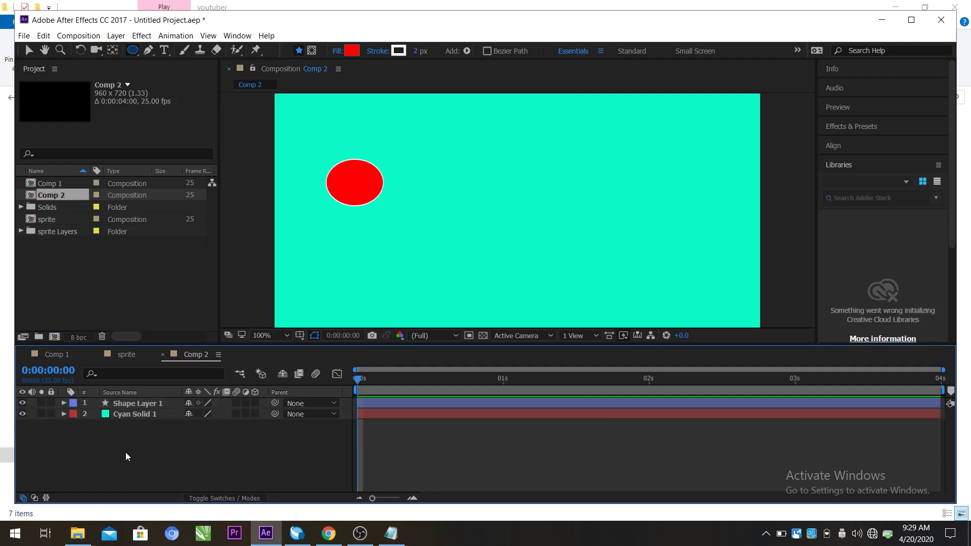
With no layer selected, draw a rectangle on its own shape layer to the right of the red ellipse
left_click(139, 53)
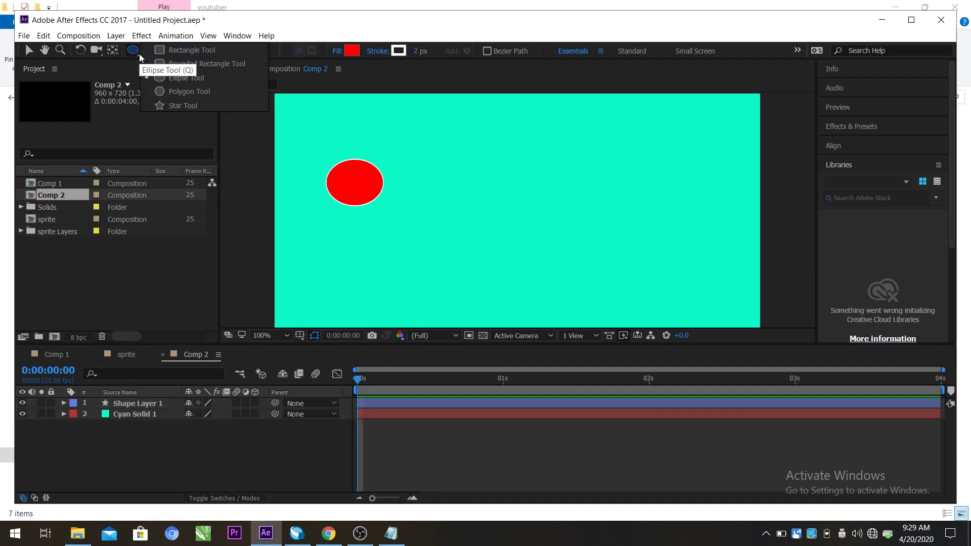
left_click(184, 48)
left_click_drag(503, 159, 591, 236)
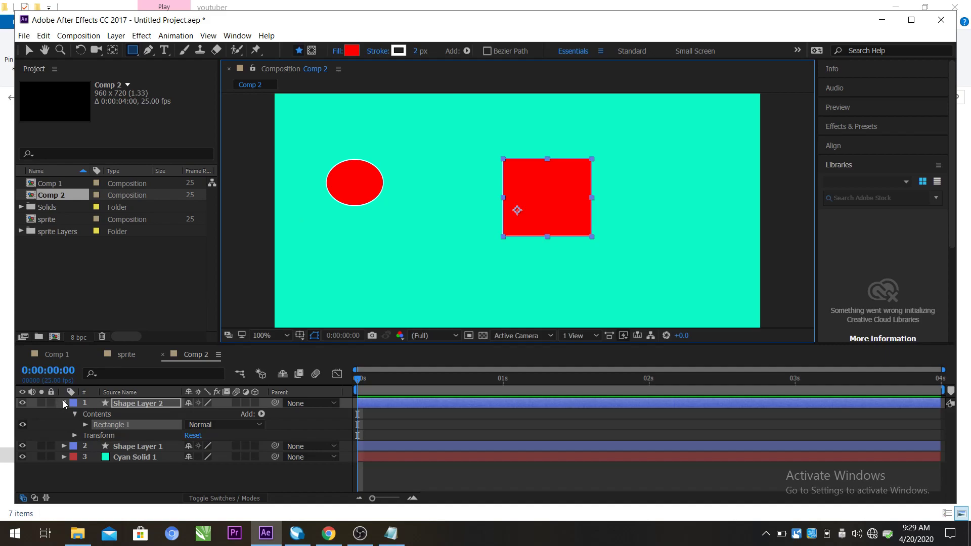
left_click(64, 403)
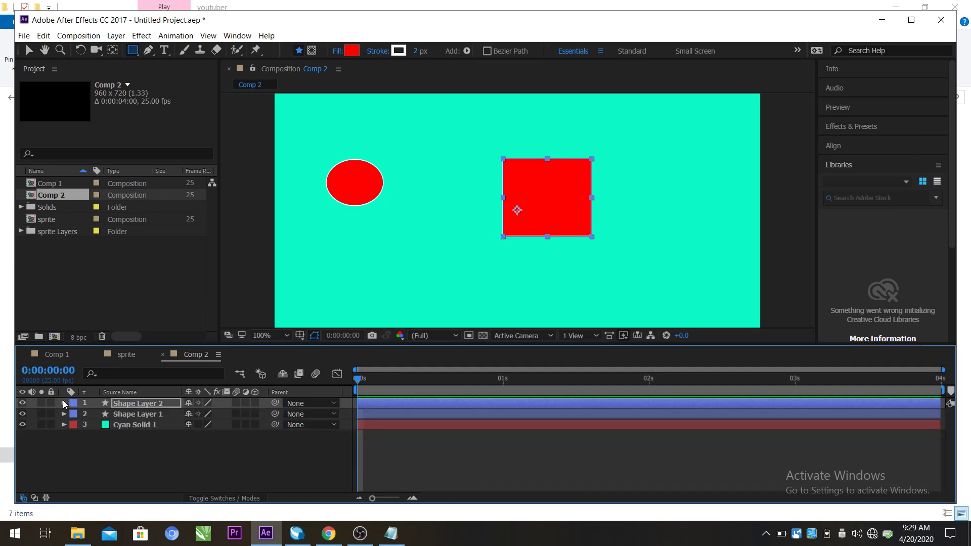
Change the rectangle's fill colour to blue and move it closer to the red ellipse
left_click(354, 50)
left_click(515, 242)
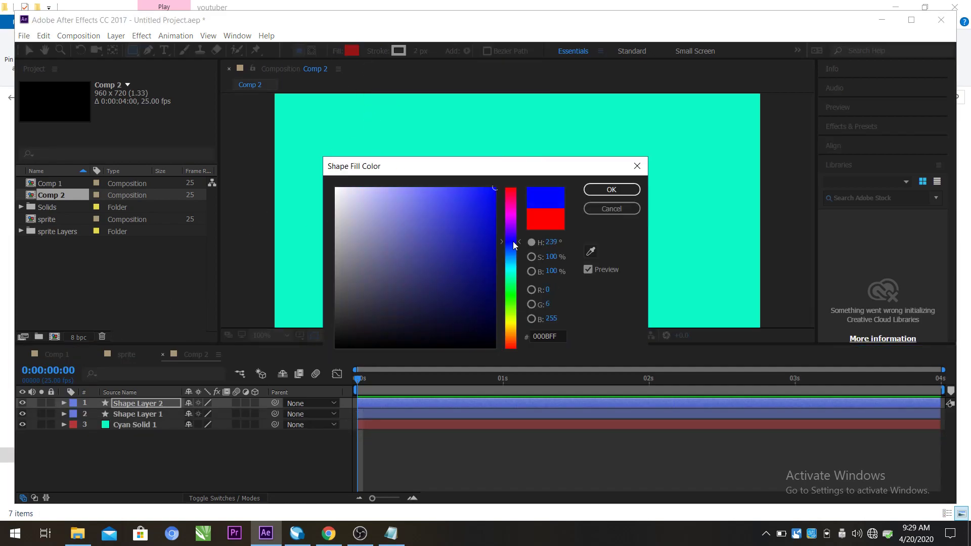
left_click(485, 197)
left_click(587, 189)
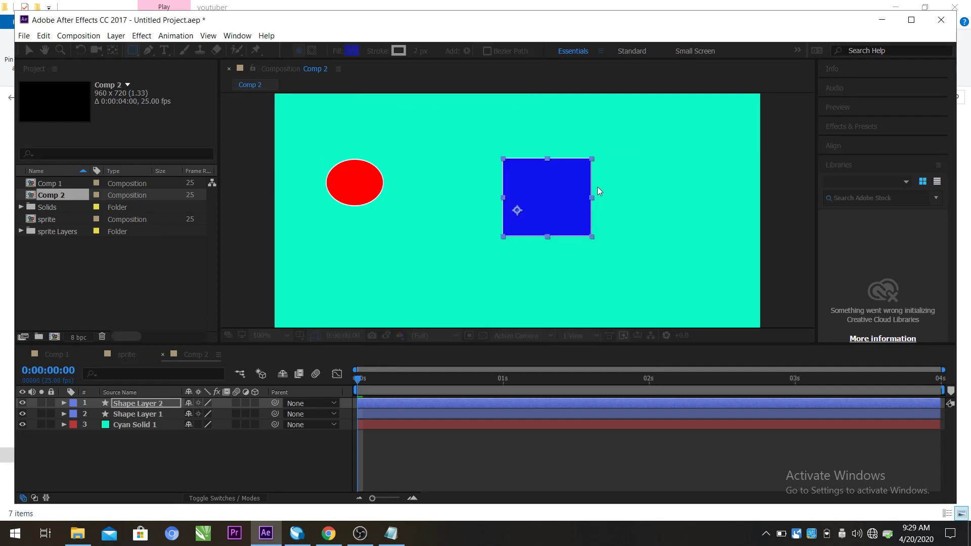
left_click(29, 51)
left_click_drag(562, 192, 499, 175)
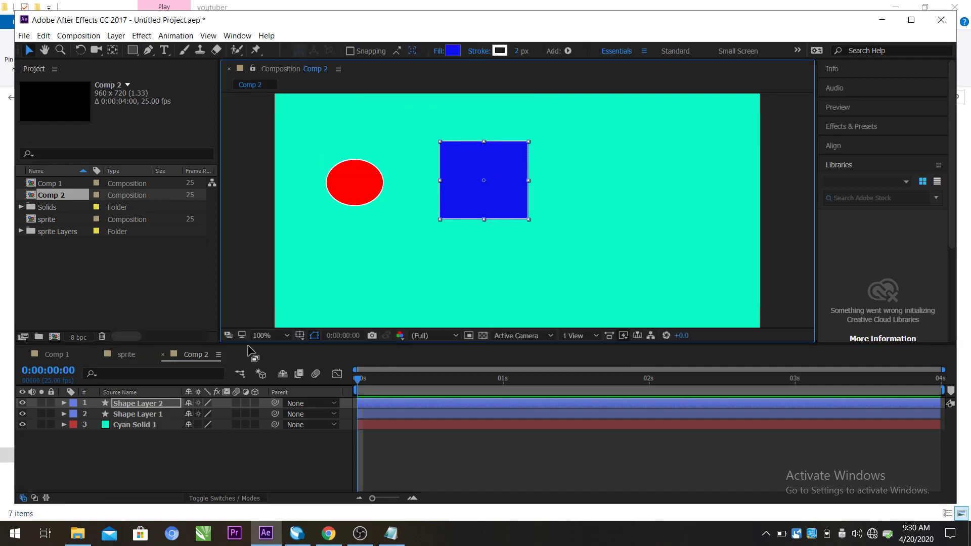
Rename the red ellipse's layer, Shape Layer 1, to lingkaran
left_click(162, 414)
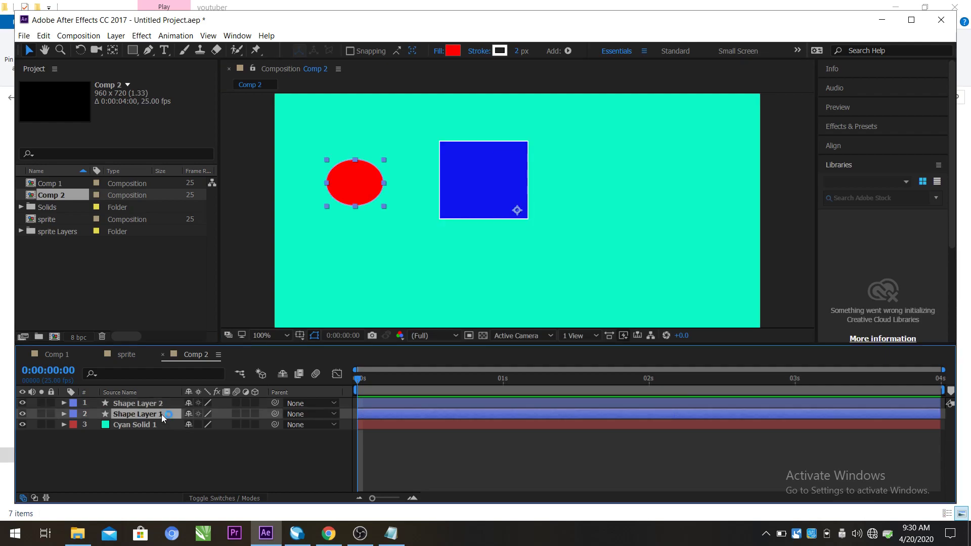
right_click(162, 414)
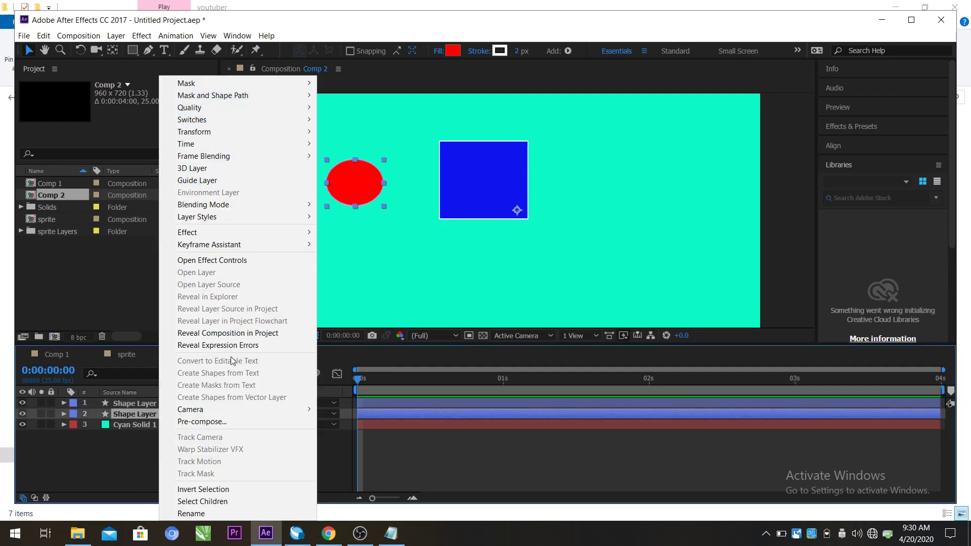
left_click(229, 511)
type("lingkaran")
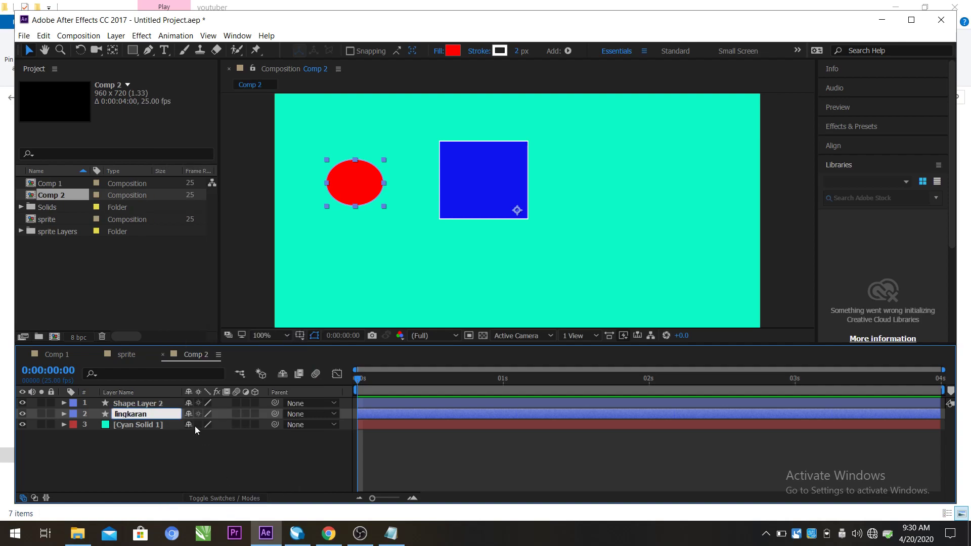
Rename the blue rectangle's layer, Shape Layer 2, to kotak
left_click(137, 402)
right_click(137, 402)
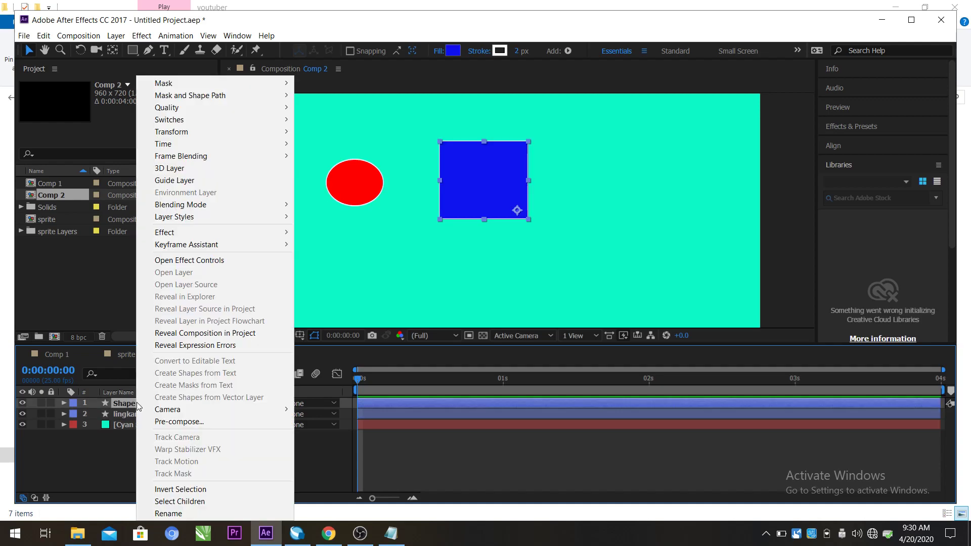
left_click(196, 513)
type("kotak")
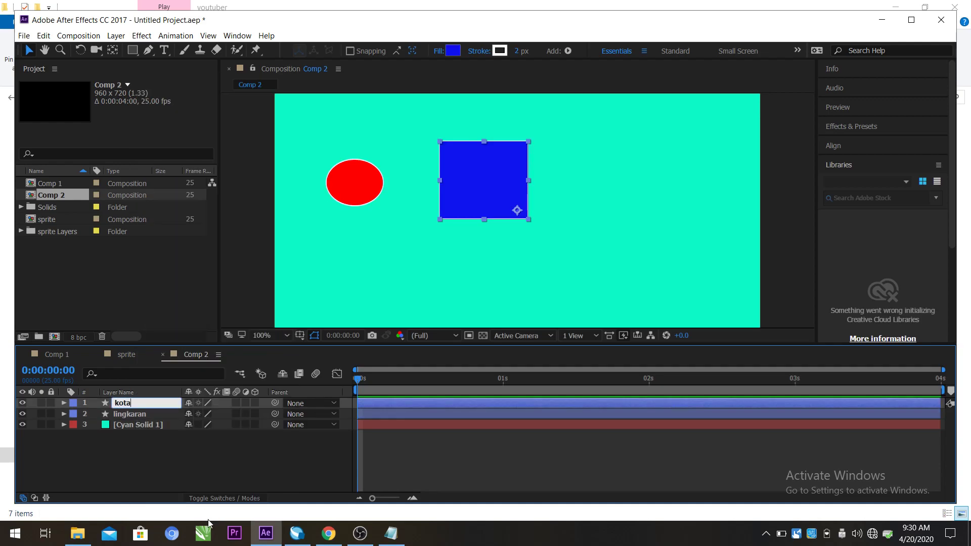
Rename the Cyan Solid 1 layer to background
left_click(124, 426)
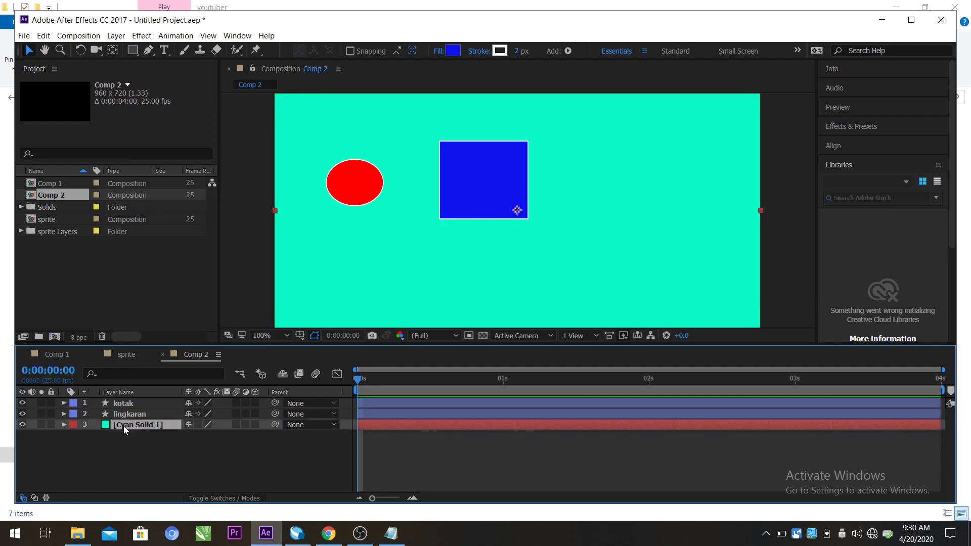
right_click(124, 425)
left_click(155, 516)
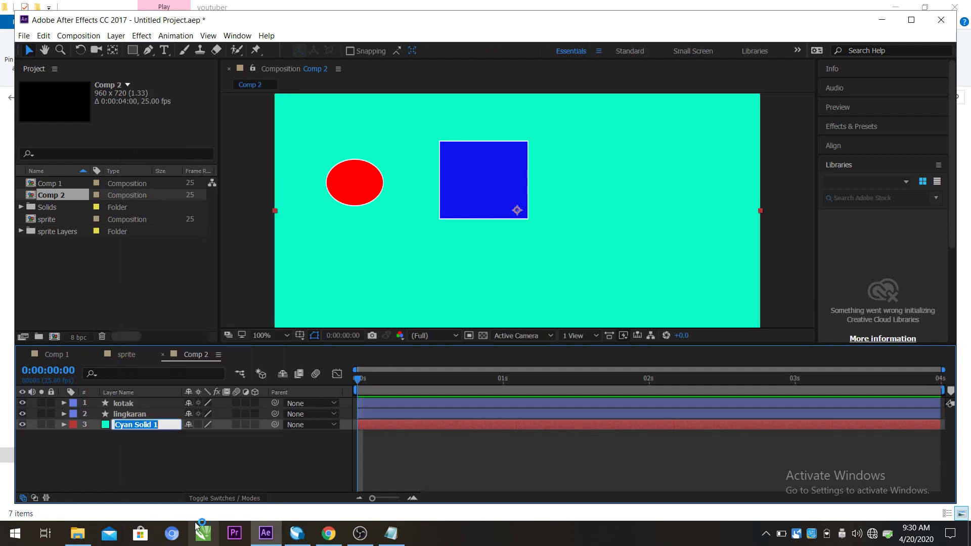
type("back")
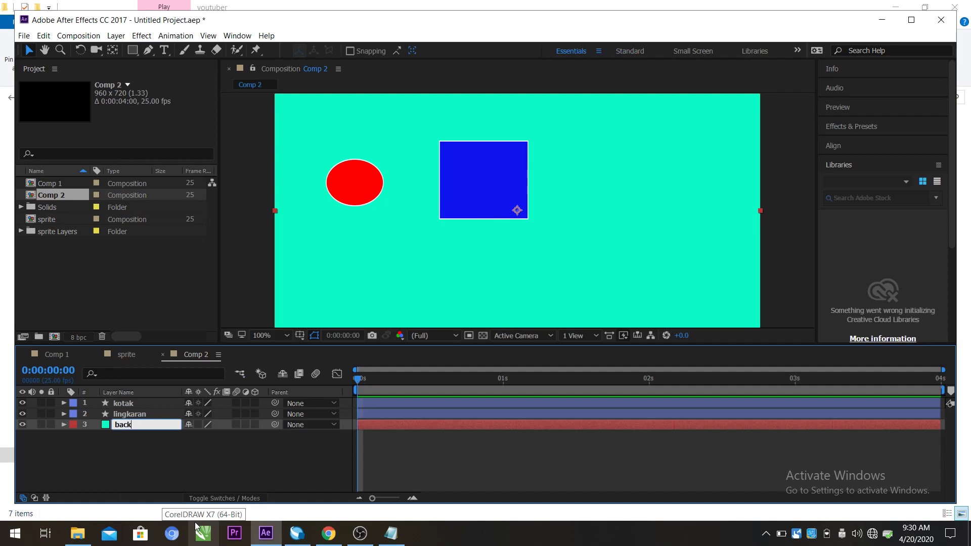
type("ground")
key("Return")
Move the blue kotak rectangle to the lower-left area and shift the red lingkaran ellipse slightly right so it sits above the rectangle
left_click(128, 407)
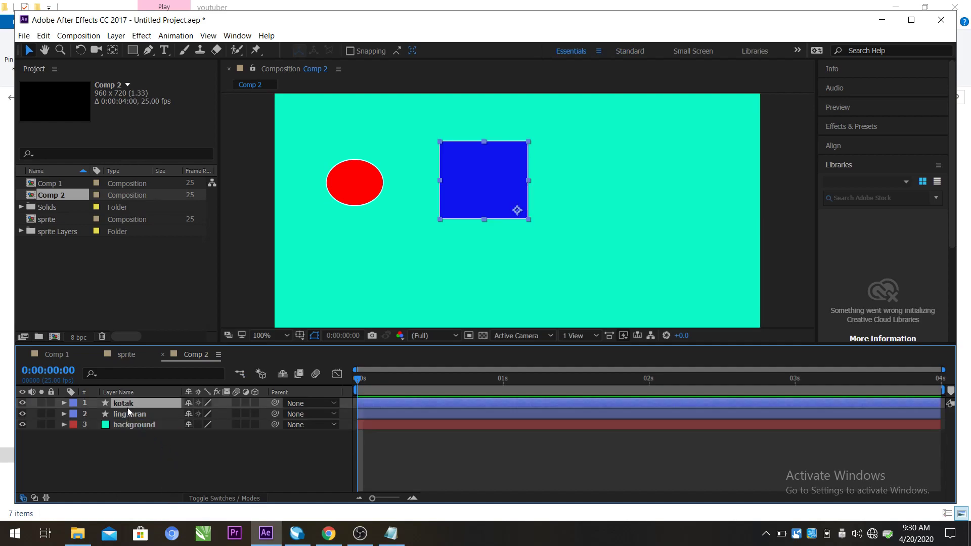
left_click(129, 413)
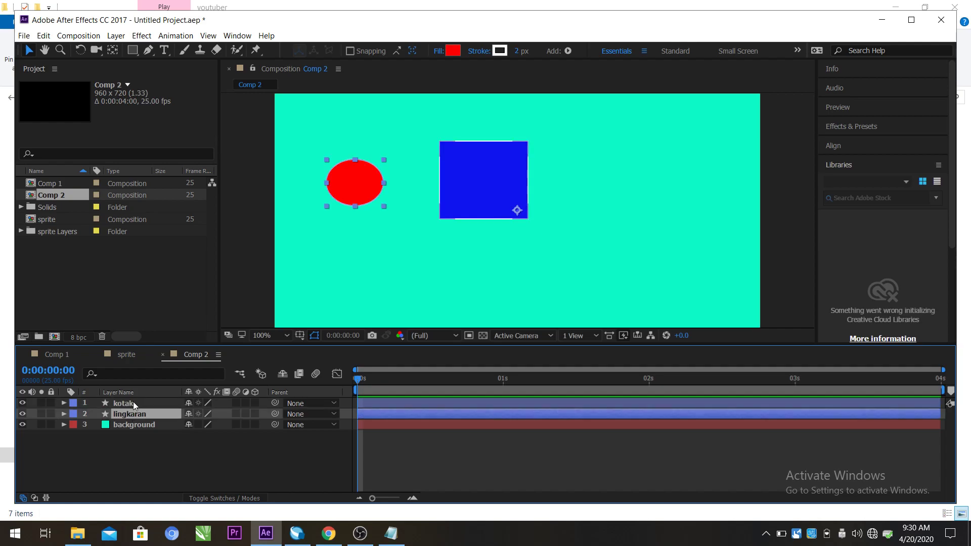
left_click(135, 402)
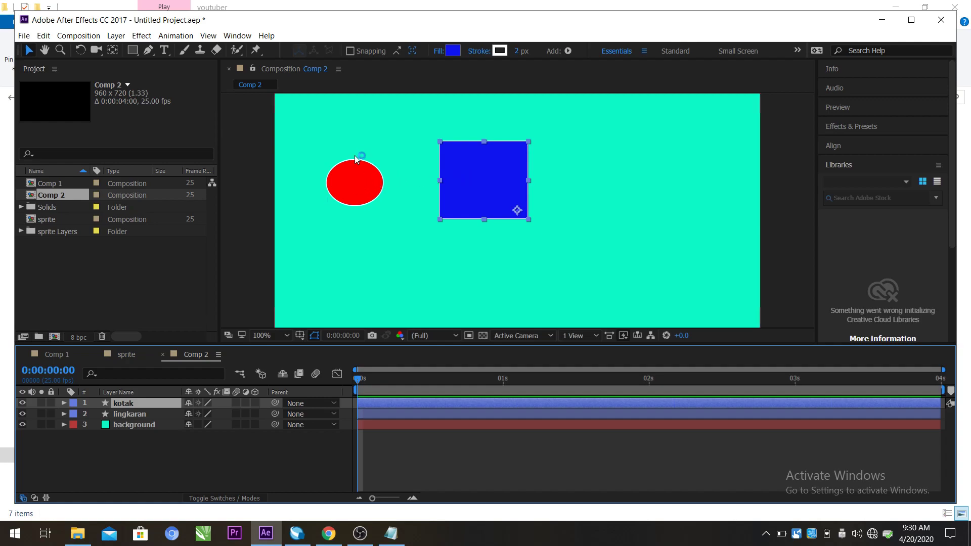
left_click_drag(492, 179, 375, 265)
left_click_drag(377, 200, 409, 188)
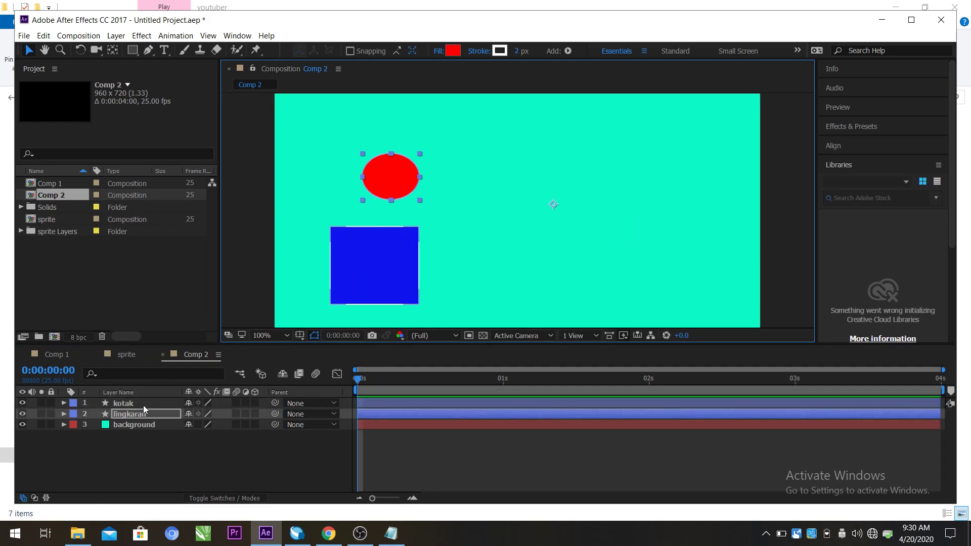
Place the lingkaran layer above kotak in the layer stack and set its position to 574, 348
left_click_drag(141, 414, 141, 402)
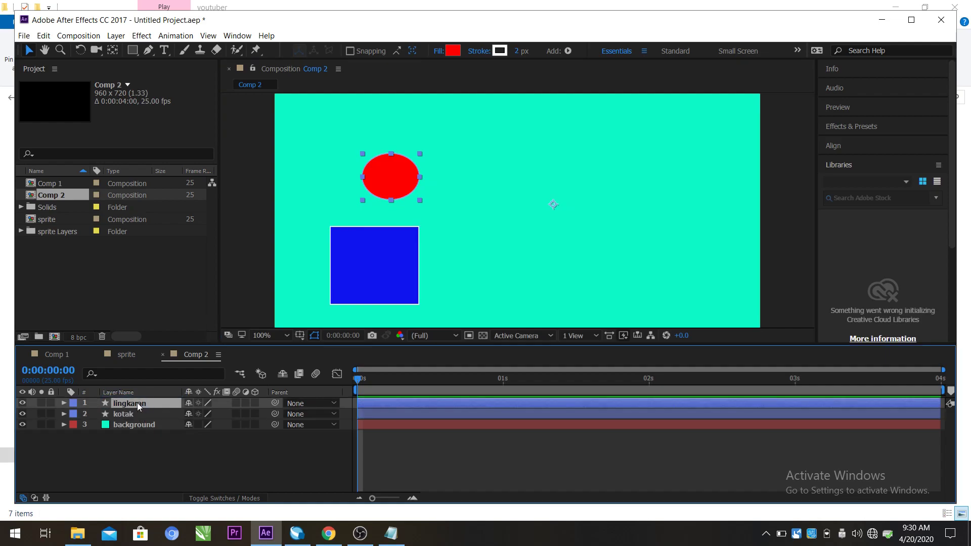
key("p")
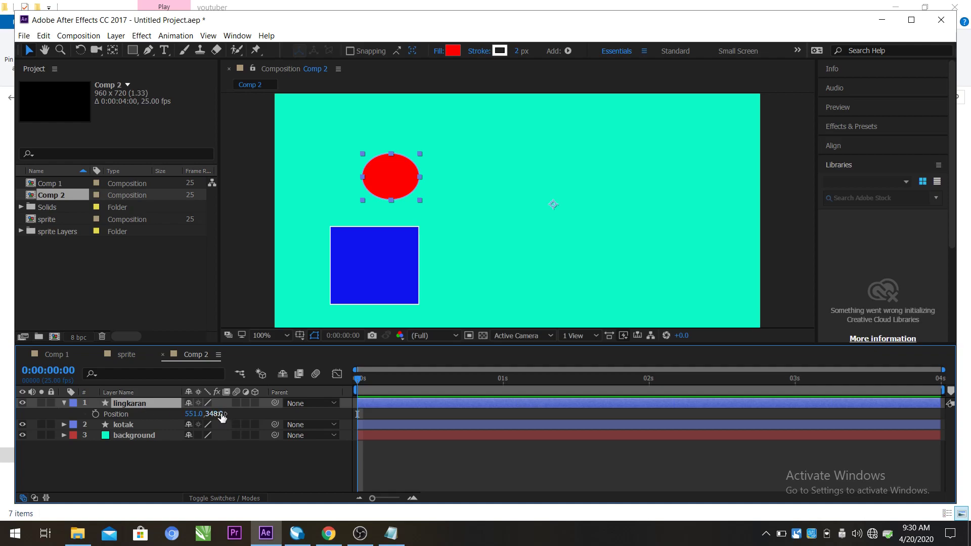
left_click(193, 413)
type("473")
key("Return")
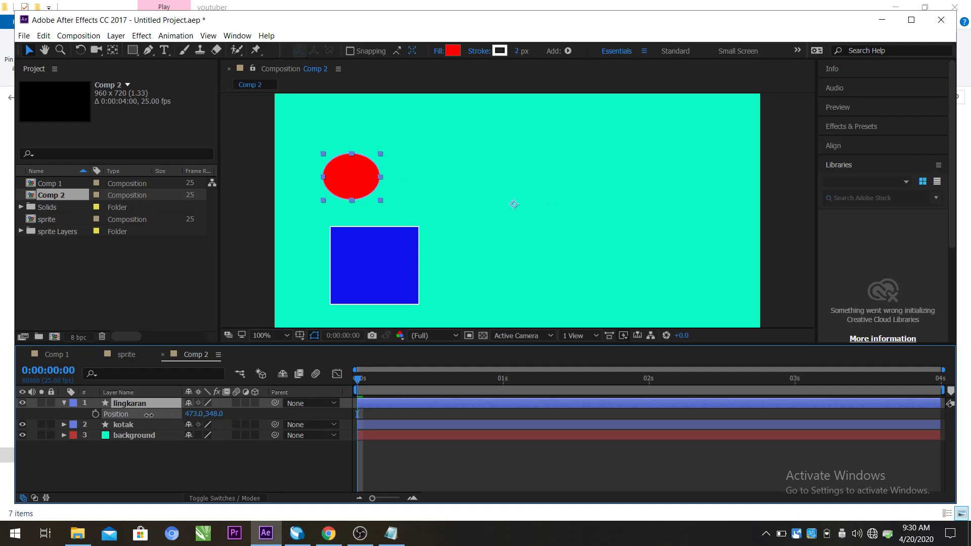
left_click_drag(149, 415, 207, 411)
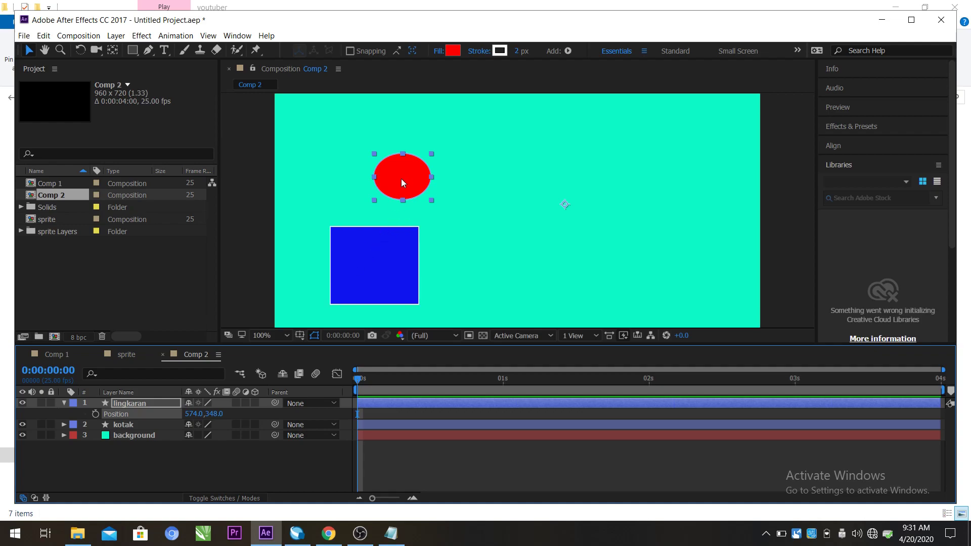
Collapse the lingkaran layer's properties and parent the kotak layer to lingkaran
left_click(63, 404)
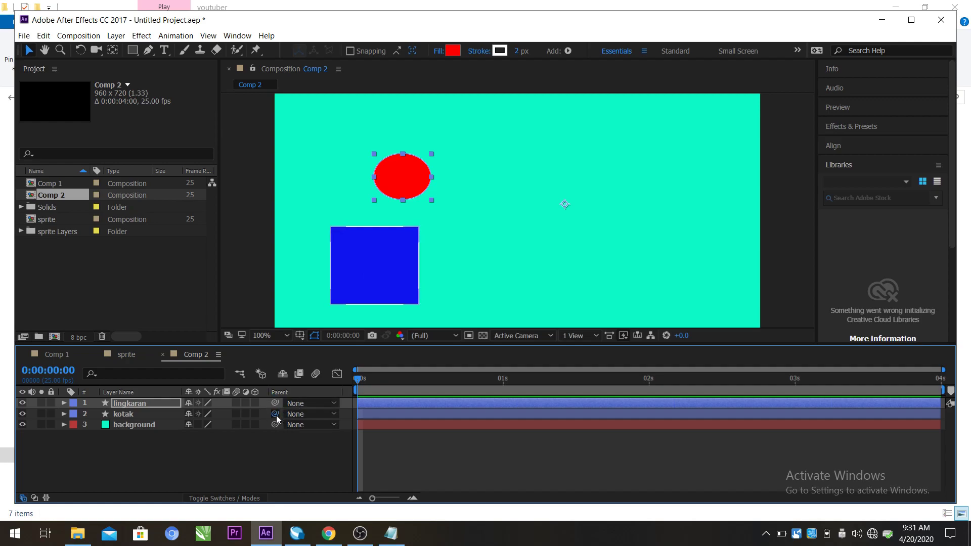
left_click_drag(256, 416, 141, 412)
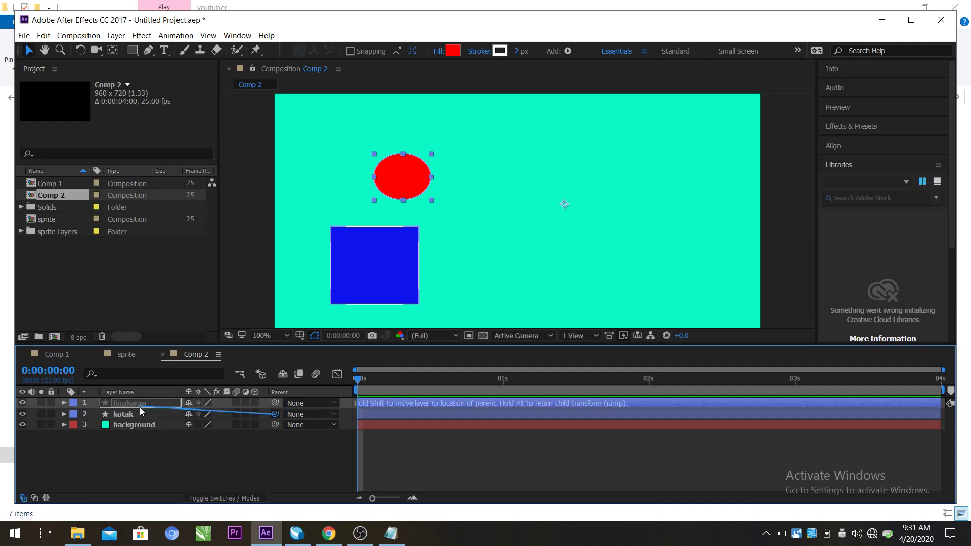
left_click_drag(139, 407, 141, 407)
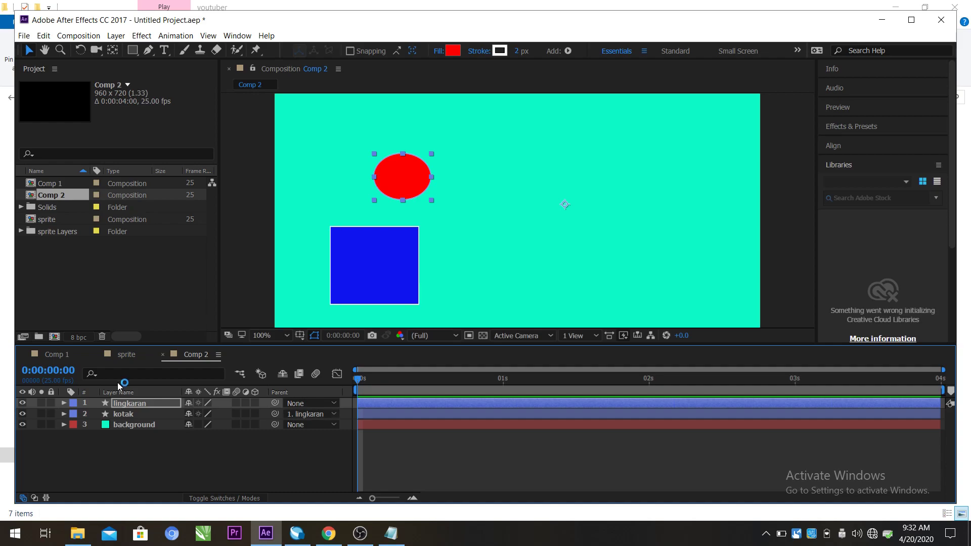
Keyframe the lingkaran layer's position at 564, 348 on the first frame and 705, 348 at 0:00:00:07
left_click(141, 404)
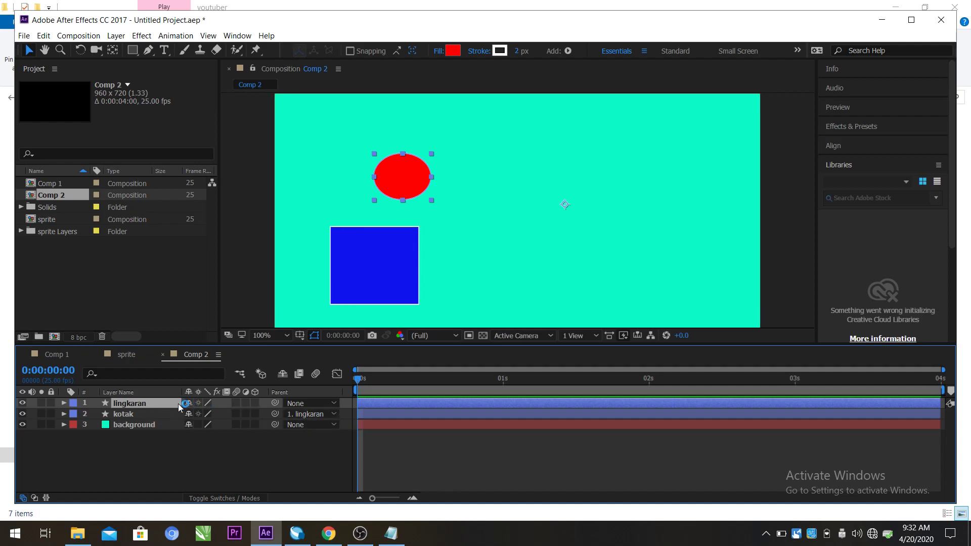
key("p")
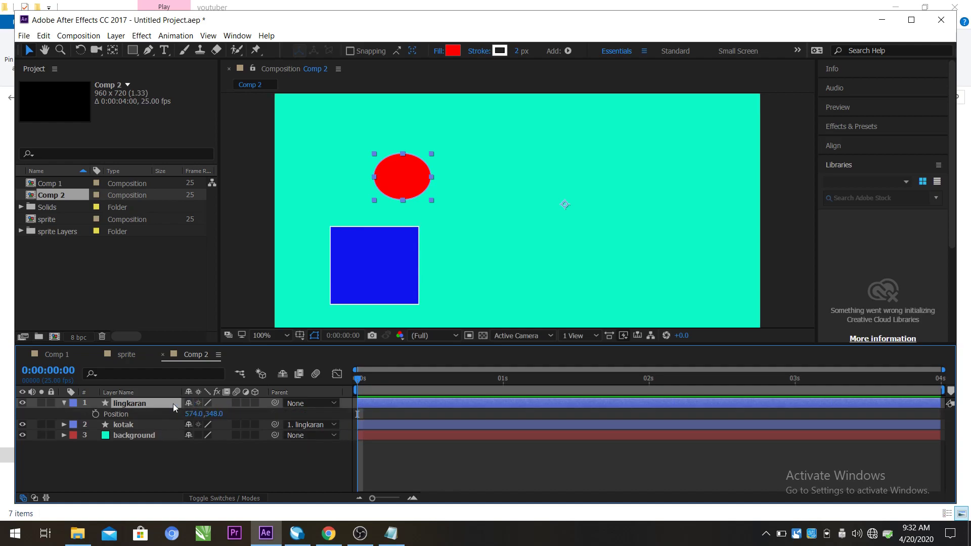
mouse_move(192, 414)
left_mouse_down()
mouse_move(172, 414)
mouse_move(238, 414)
mouse_move(178, 416)
mouse_move(222, 421)
mouse_move(195, 421)
left_mouse_up()
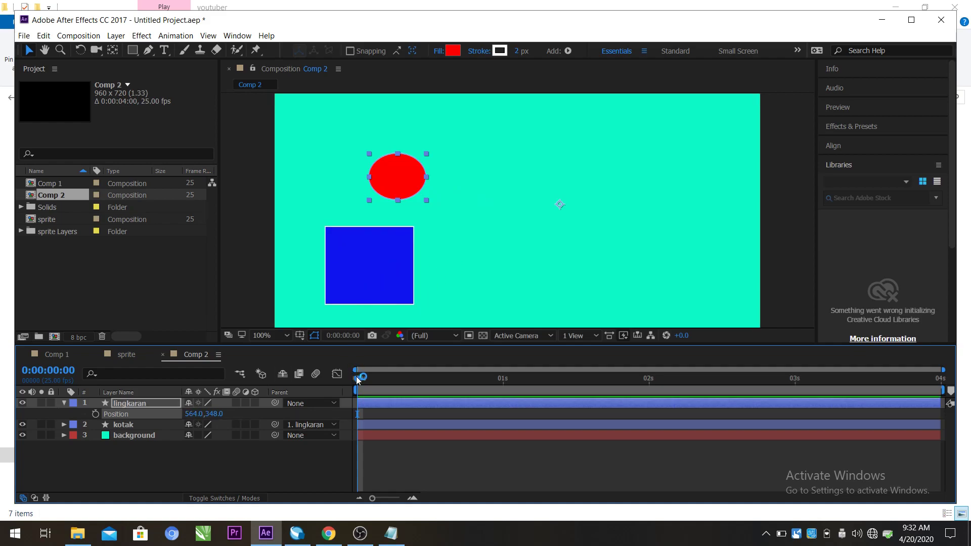
left_click(95, 414)
left_click_drag(364, 380, 400, 390)
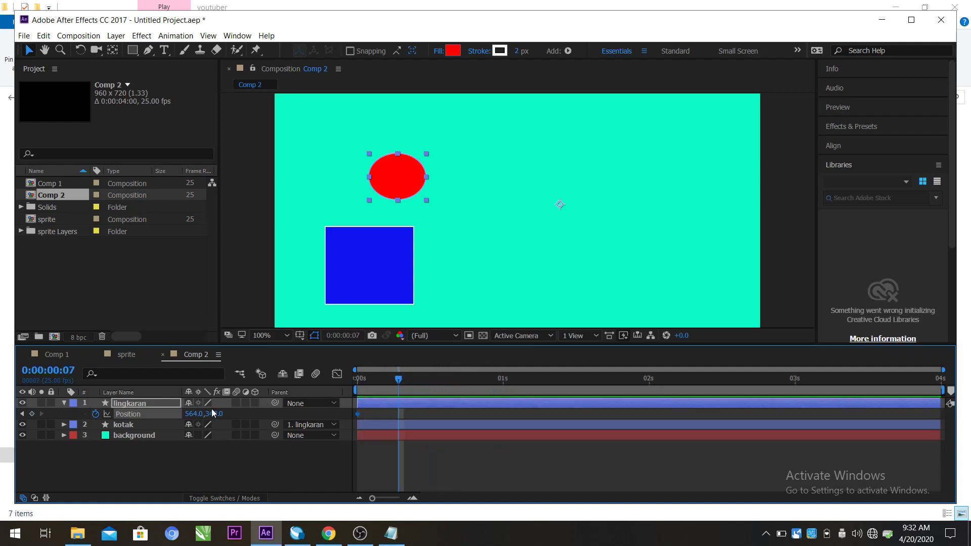
left_click_drag(217, 412, 331, 411)
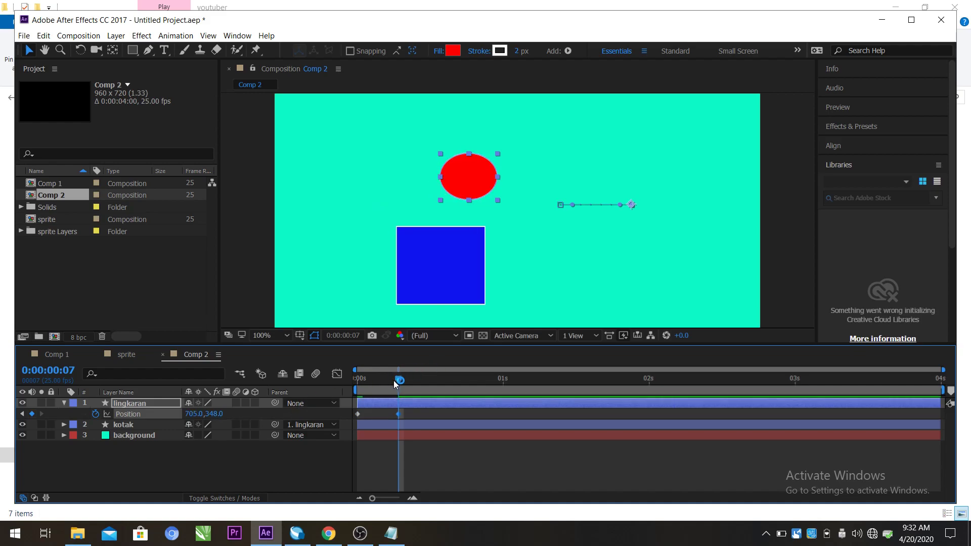
Shorten the work area to about the first two thirds of a second and preview the linked motion of circle and box
key("space")
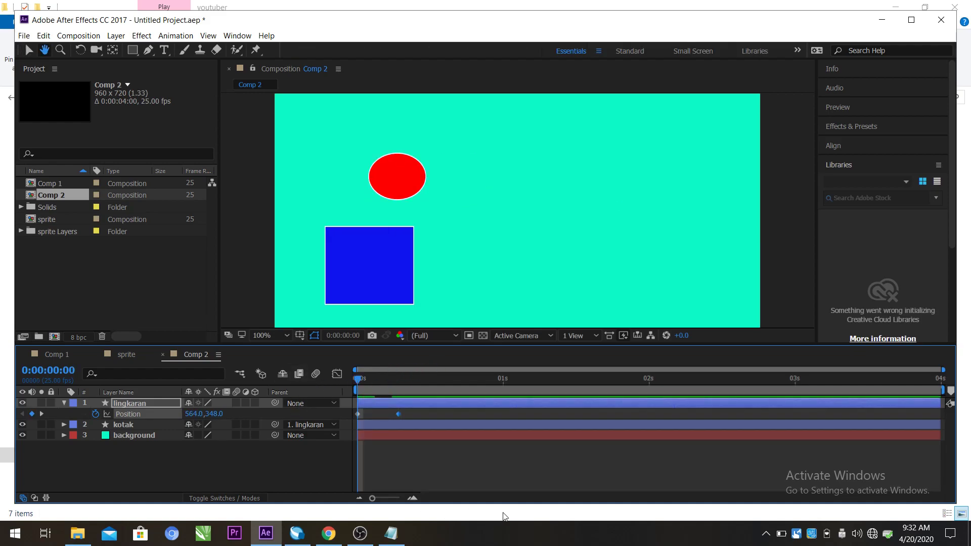
key("space")
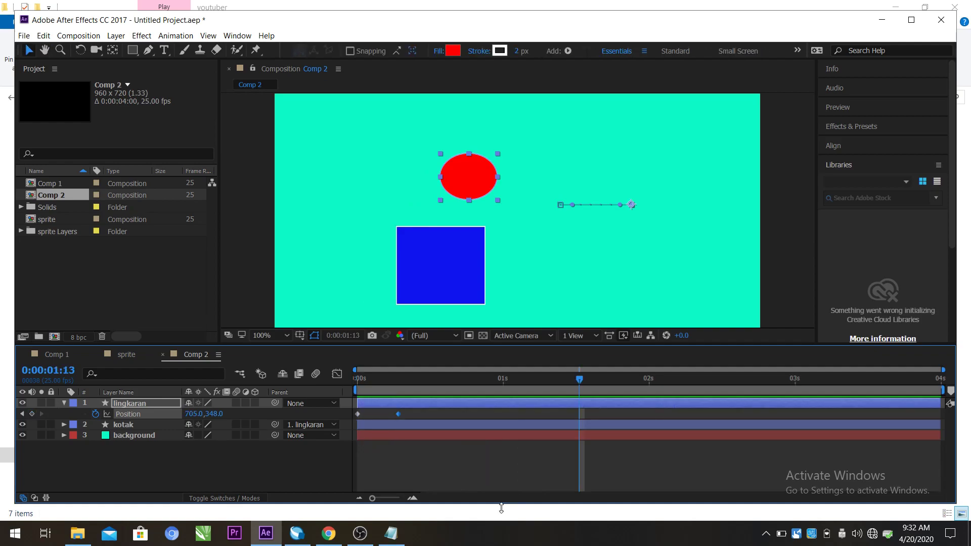
left_click_drag(941, 392, 456, 392)
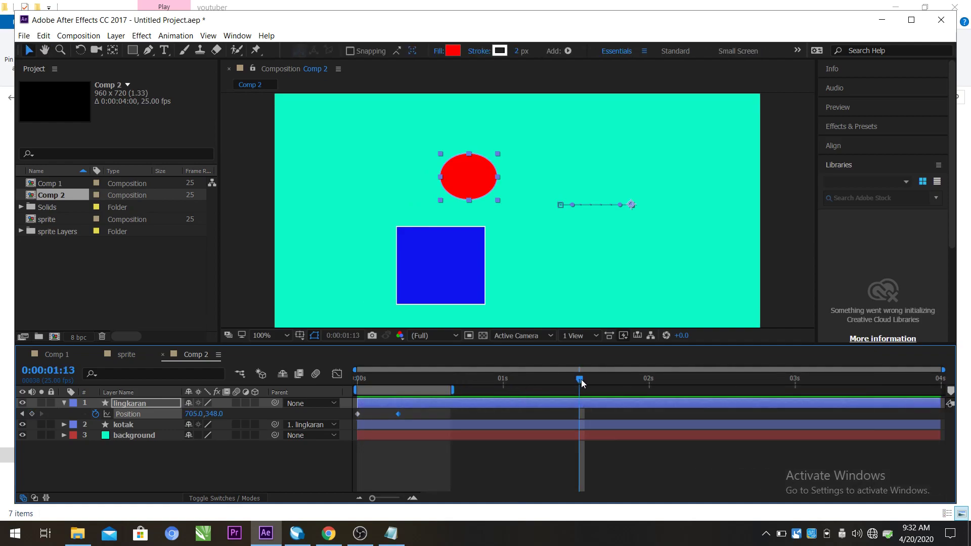
key("space")
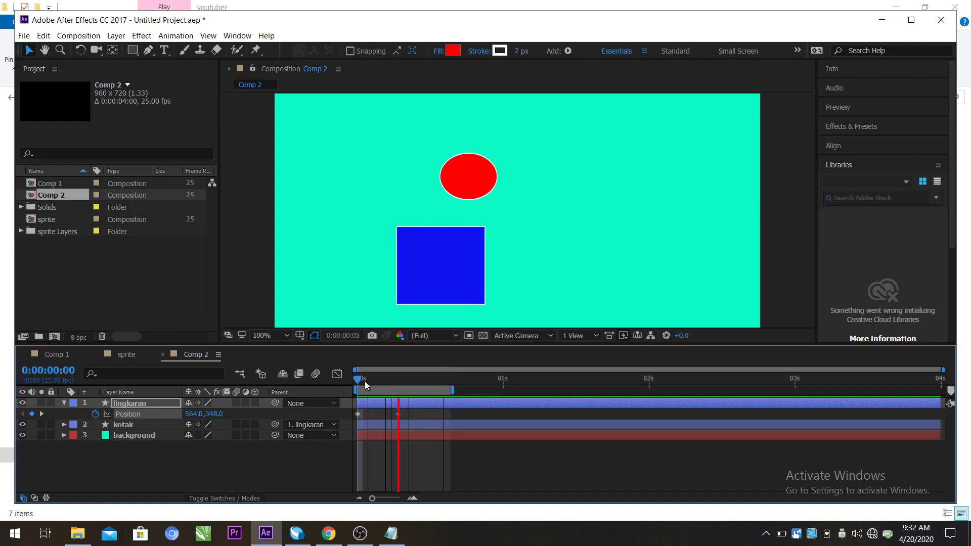
key("space")
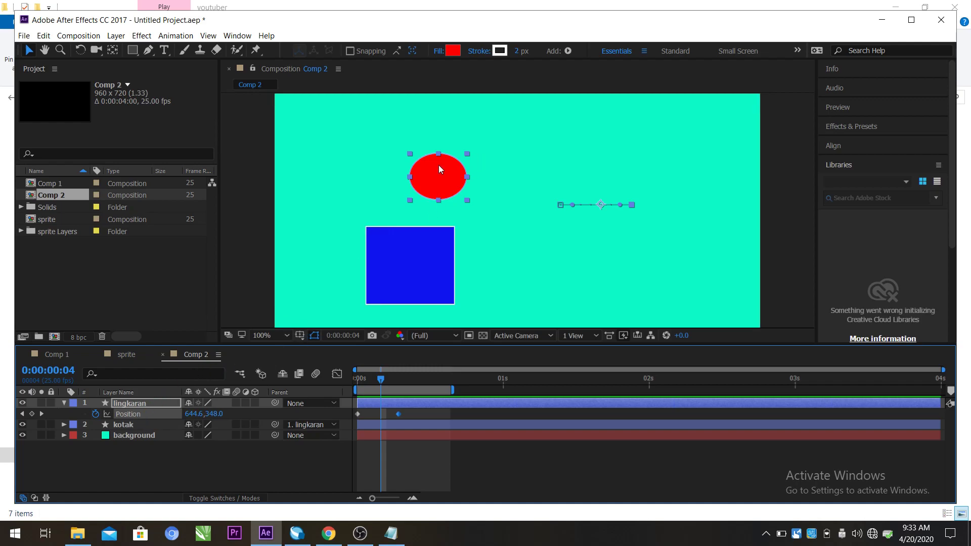
left_click(358, 414, "shift")
Open the sprite composition and set the parent of Layer 5 and Layer 4 to None
left_click(121, 354)
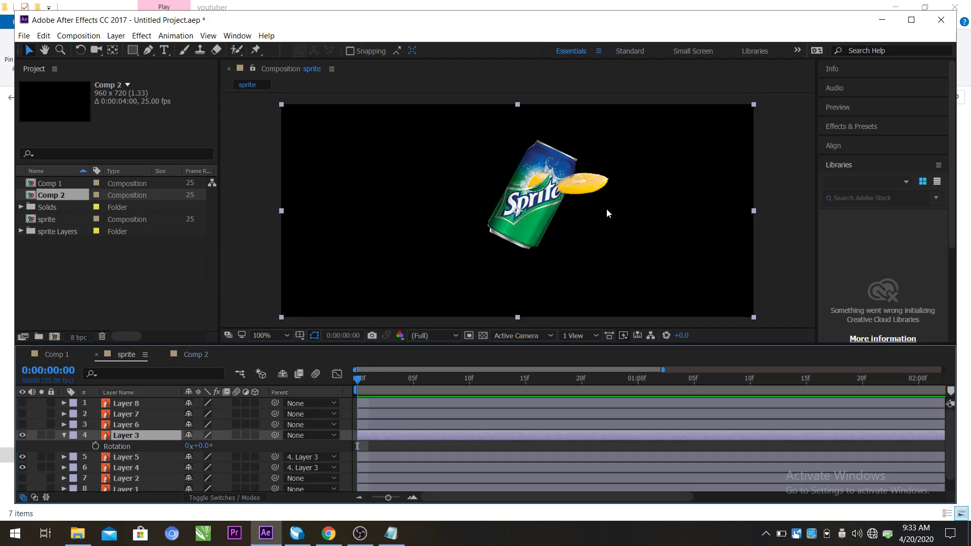
mouse_move(386, 542)
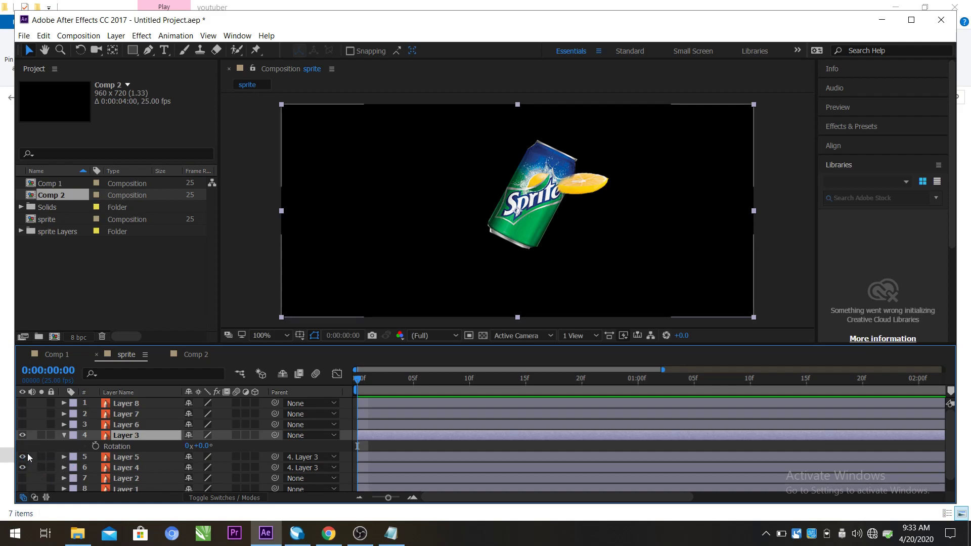
left_click(334, 457)
left_click(334, 332)
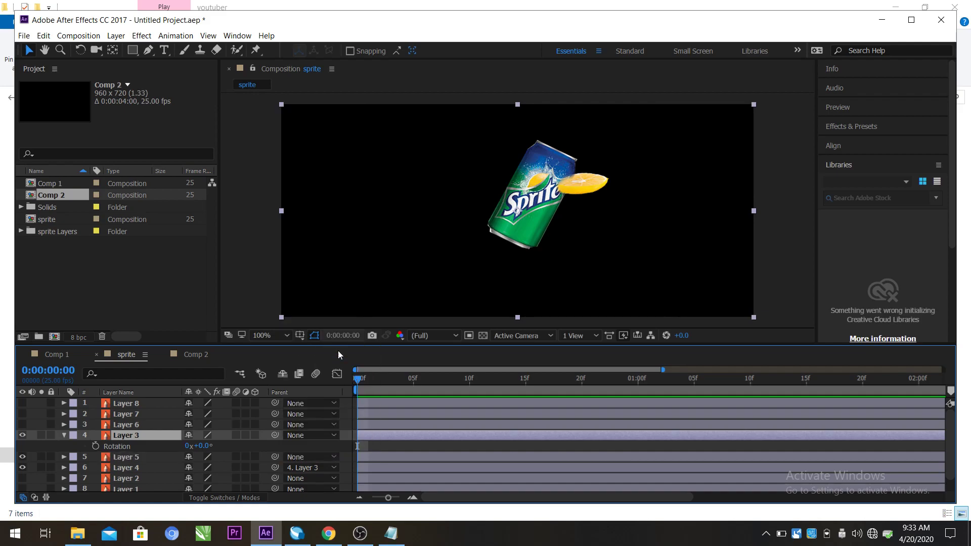
left_click(333, 472)
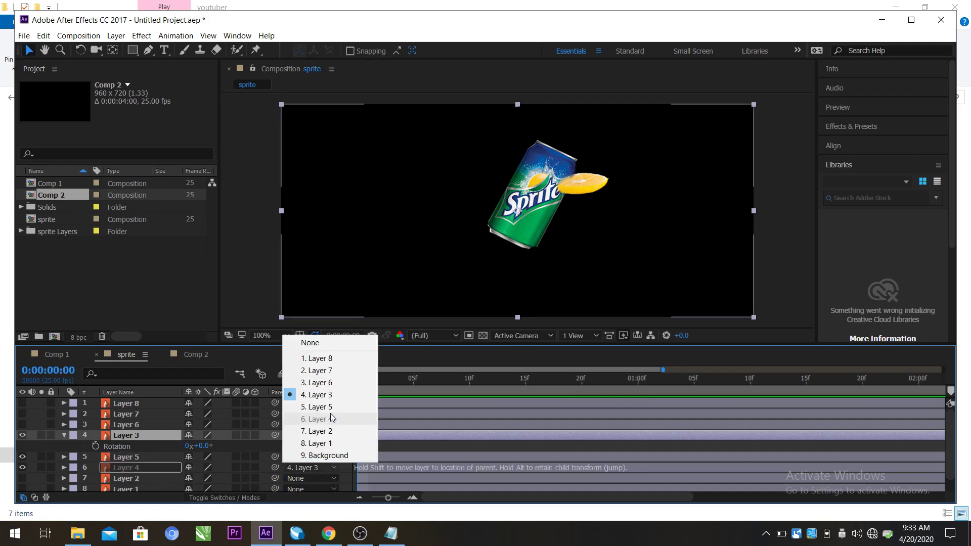
left_click(331, 340)
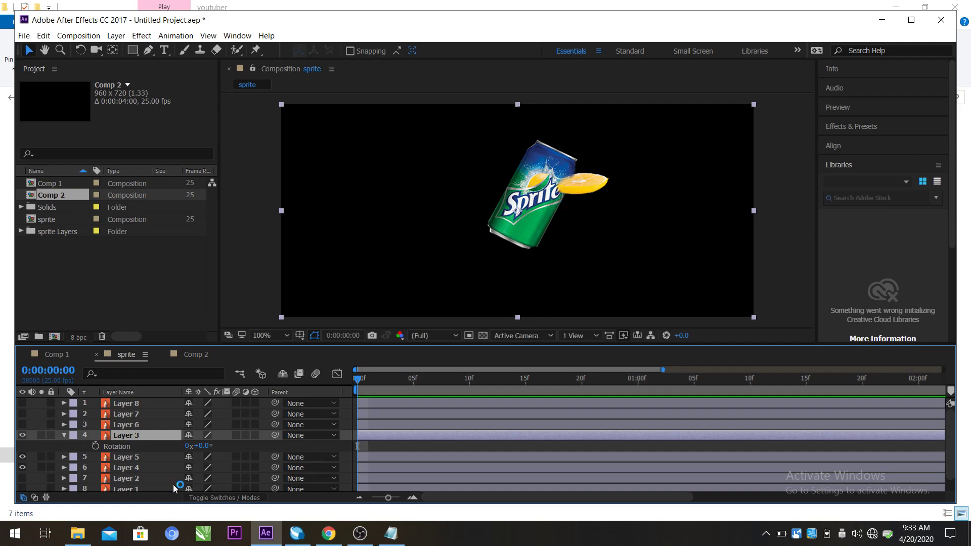
Switch to File Explorer and browse on DATA (D:) to the latihan folder inside DTS, DTS_pindahan, DTS
left_click(78, 532)
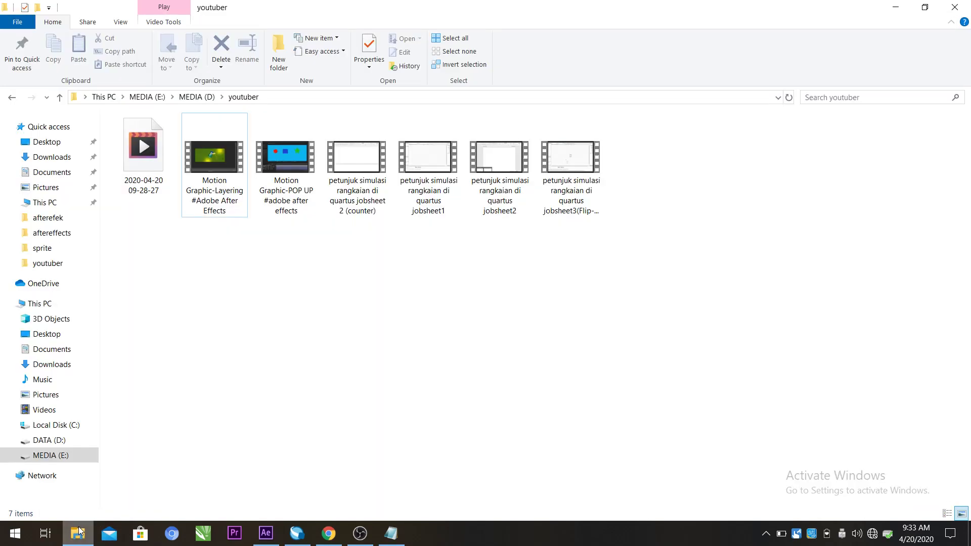
left_click(11, 97)
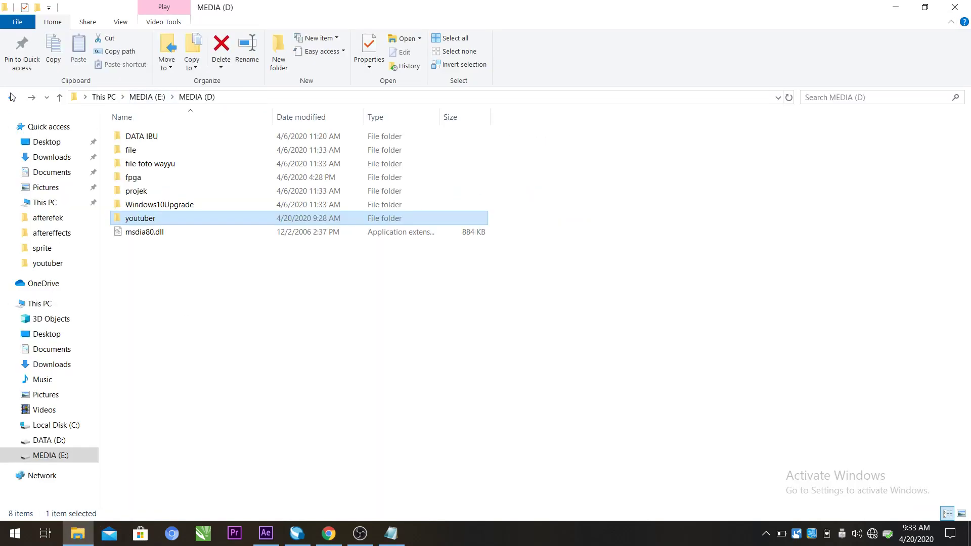
left_click(42, 441)
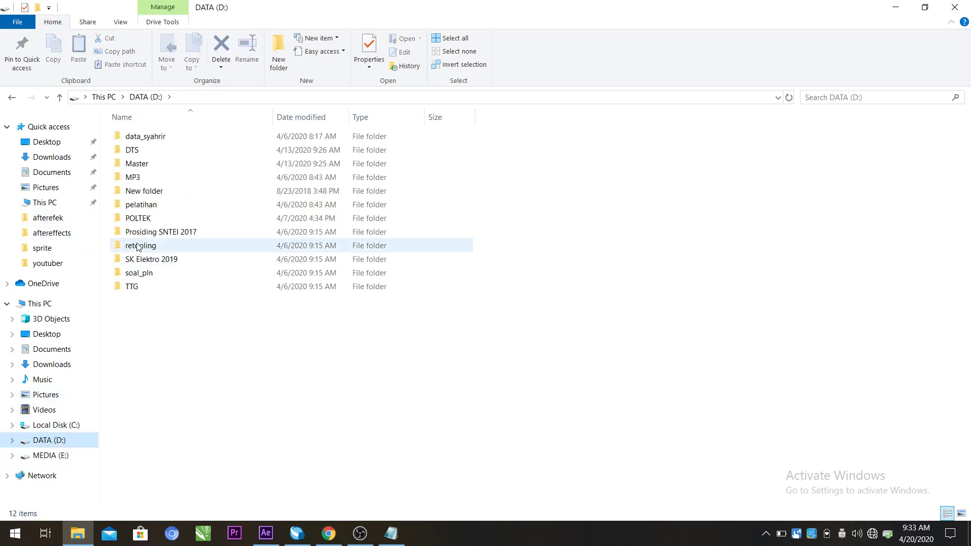
double_click(154, 148)
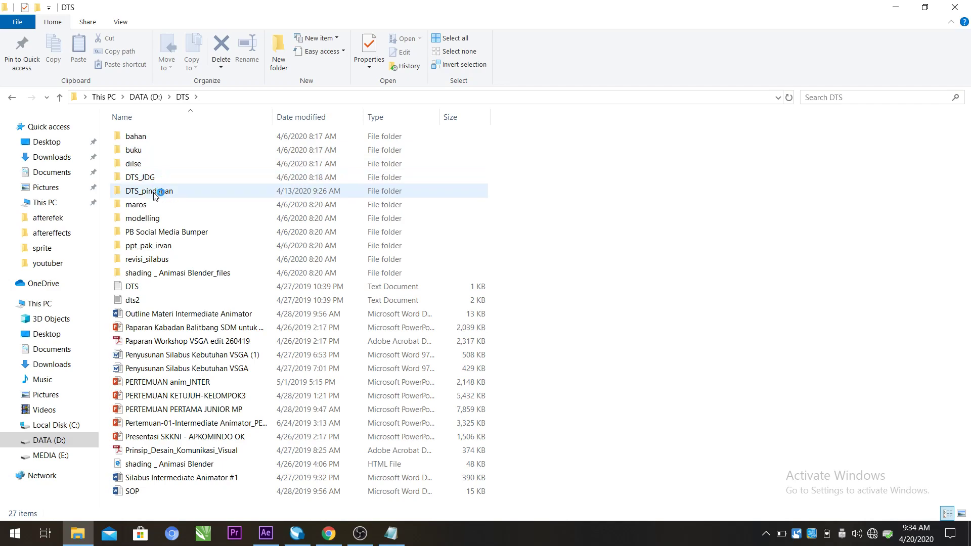
double_click(158, 186)
double_click(154, 142)
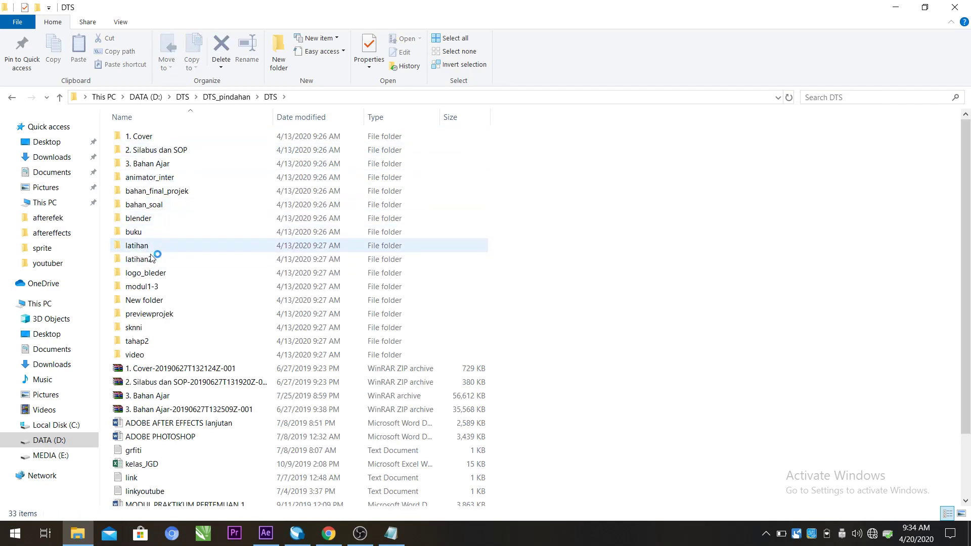
double_click(151, 247)
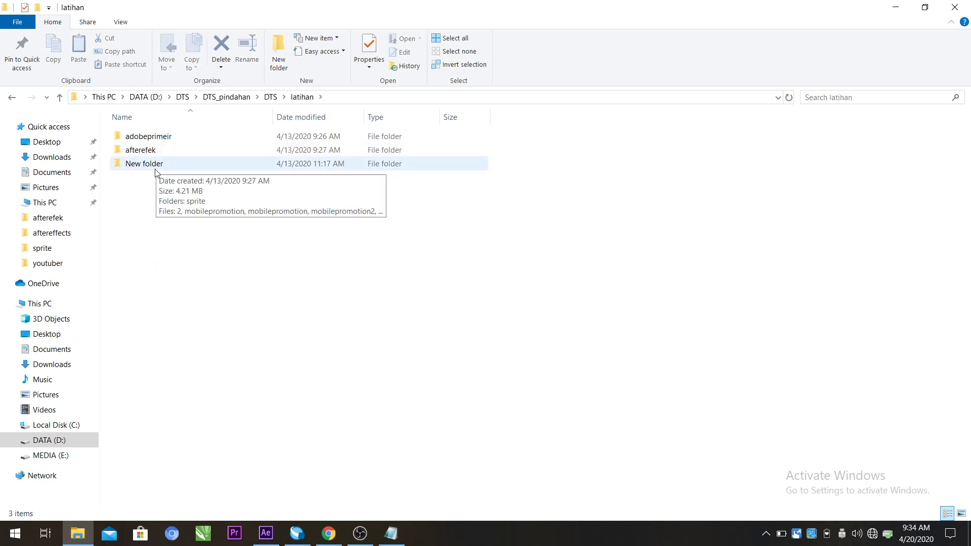
double_click(152, 164)
double_click(153, 135)
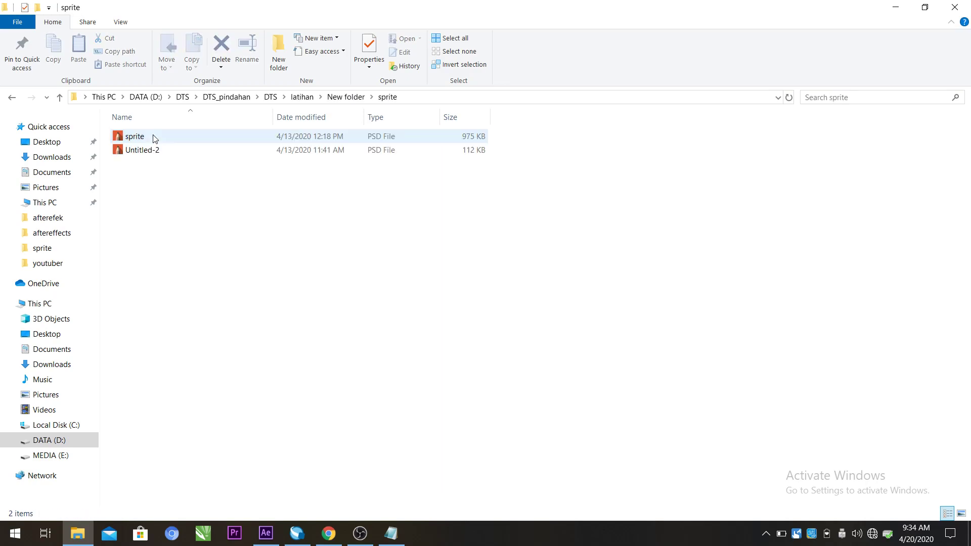
left_click(8, 102)
left_click(8, 102)
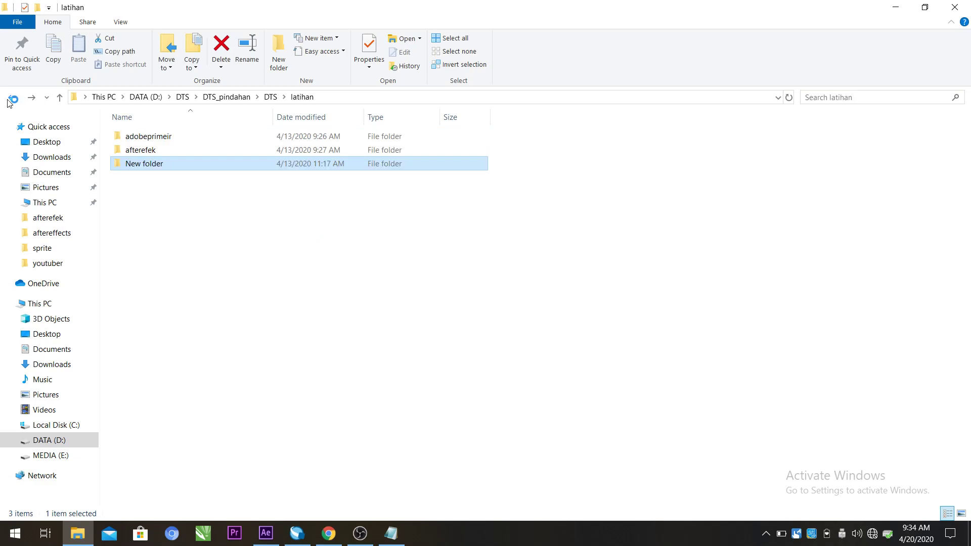
Open the sprite_1 video from the afterefek folder and replay it to view the finished can animation
double_click(136, 151)
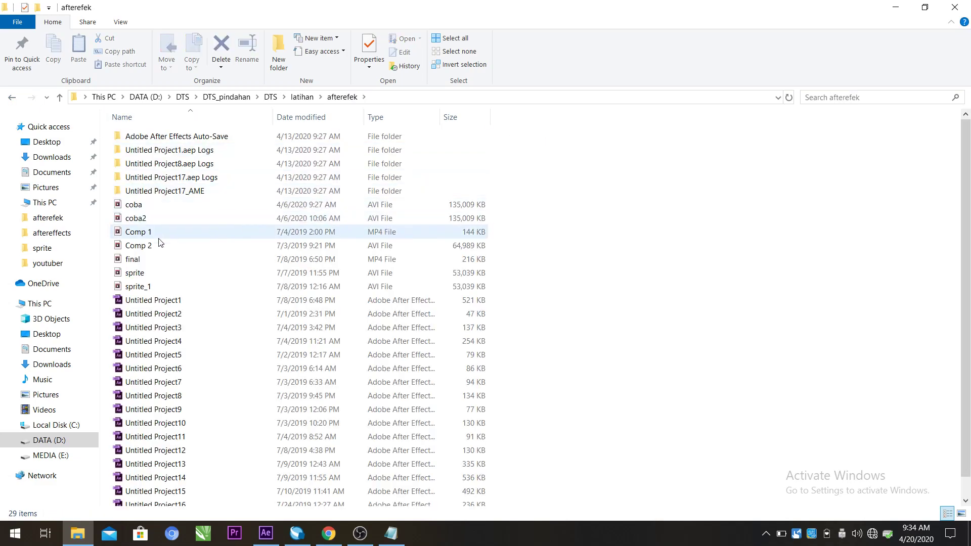
double_click(137, 286)
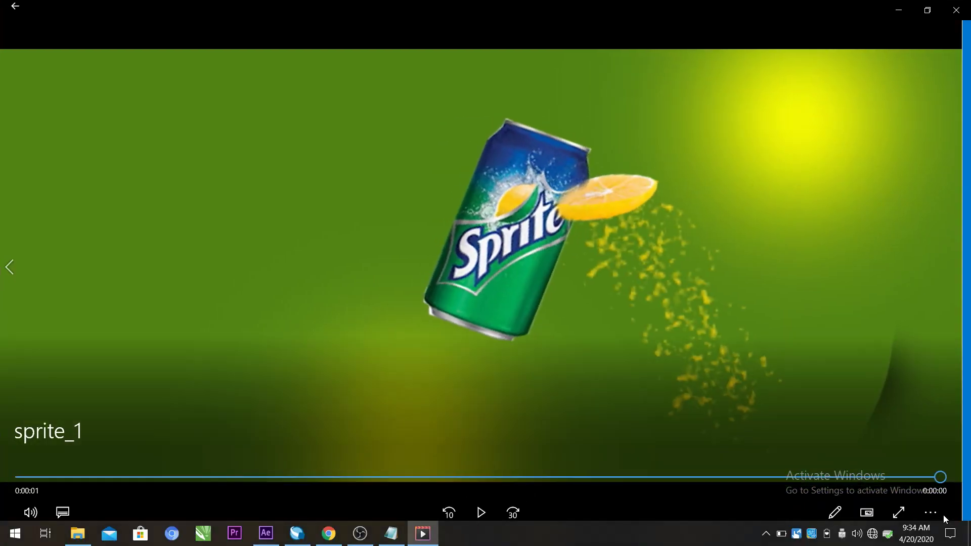
left_click(939, 498)
left_click(917, 429)
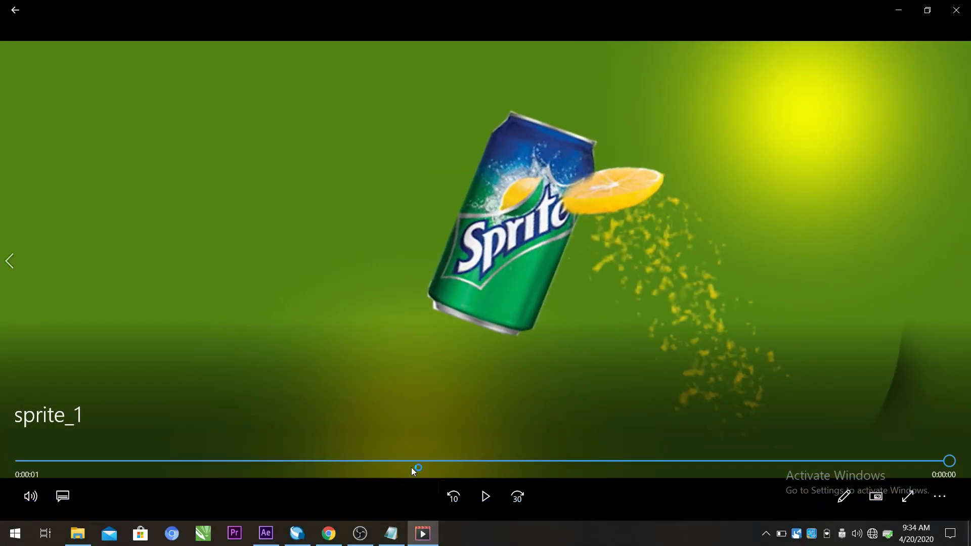
left_click(485, 497)
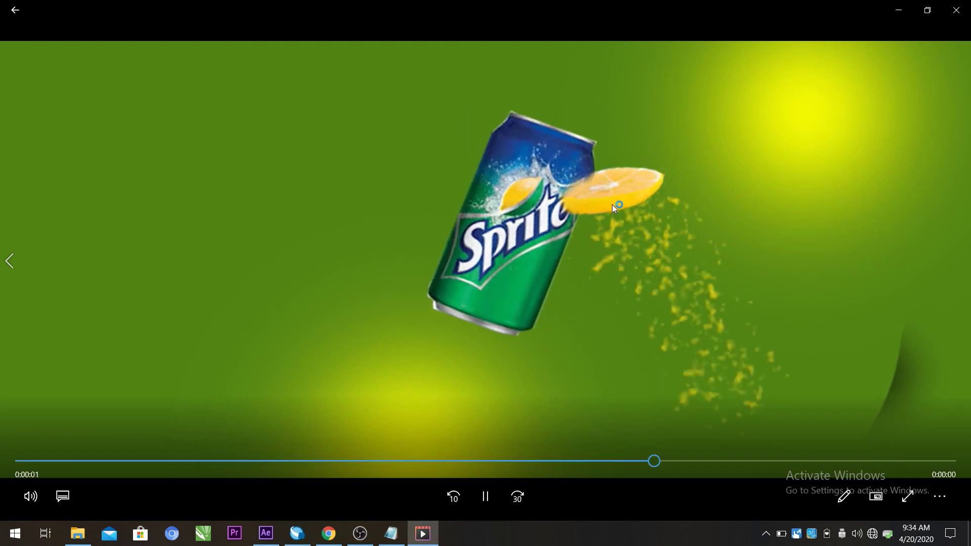
left_click(486, 495)
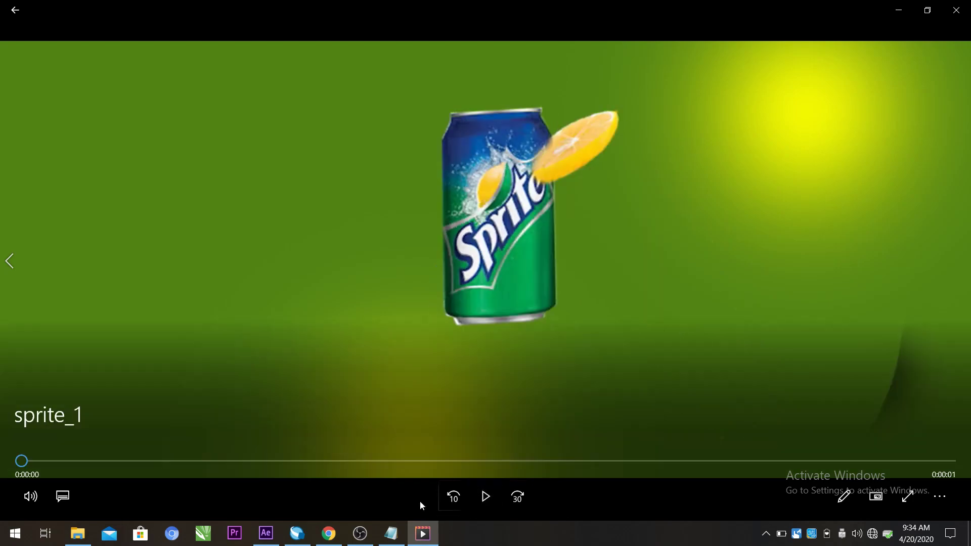
Return to After Effects and toggle the visibility of Layer 3, Layer 5 and Layer 4 off and on to identify each layer's content
left_click(900, 8)
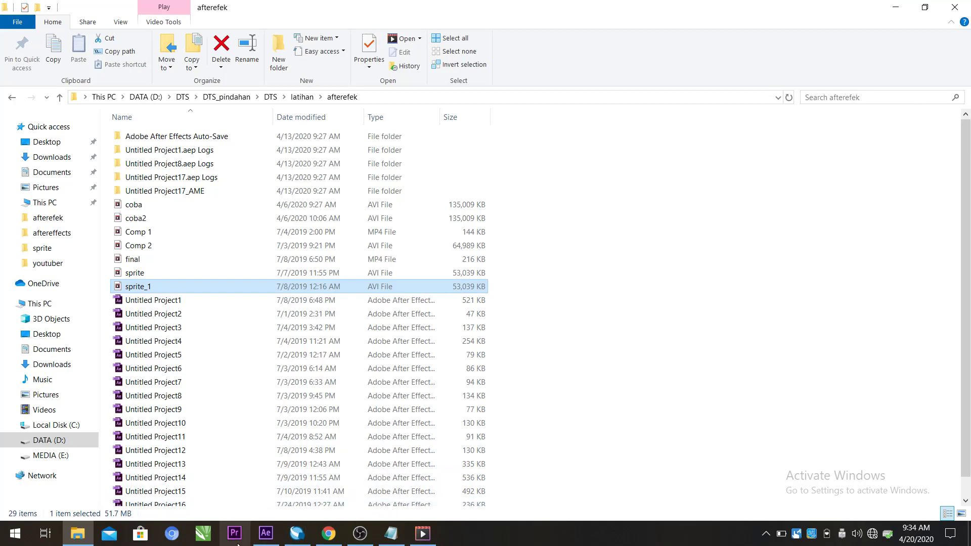
left_click(265, 533)
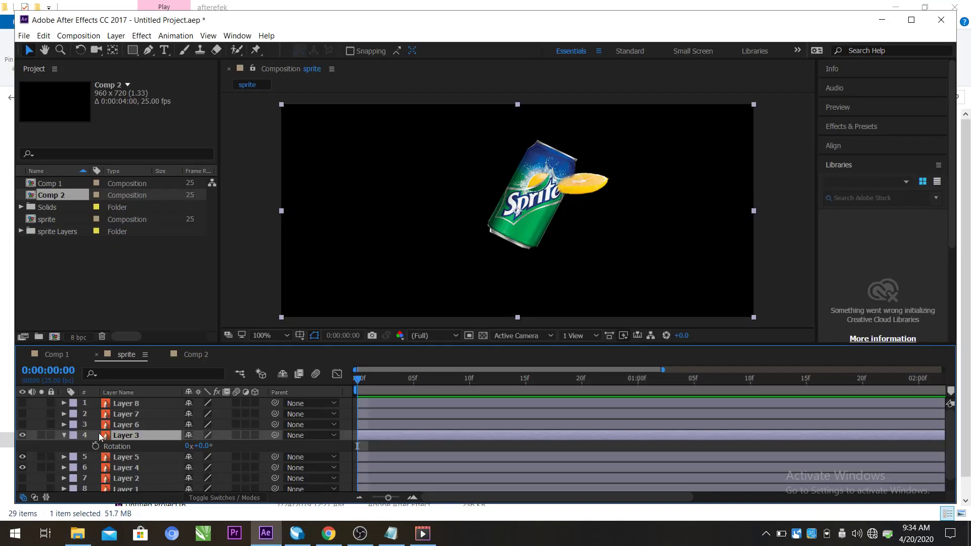
left_click(23, 435)
left_click(22, 435)
left_click(23, 457)
left_click(23, 457)
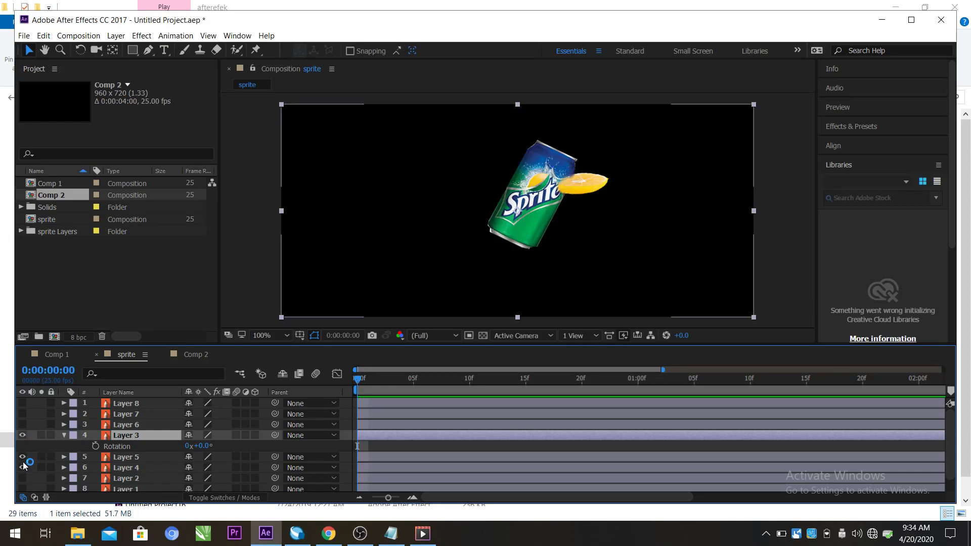
left_click(22, 467)
left_click(23, 467)
Parent Layer 4 and Layer 5 to Layer 3, testing the link with a trial rotation of Layer 3 and undoing it
left_click_drag(275, 467, 154, 437)
left_click_drag(236, 450, 166, 437)
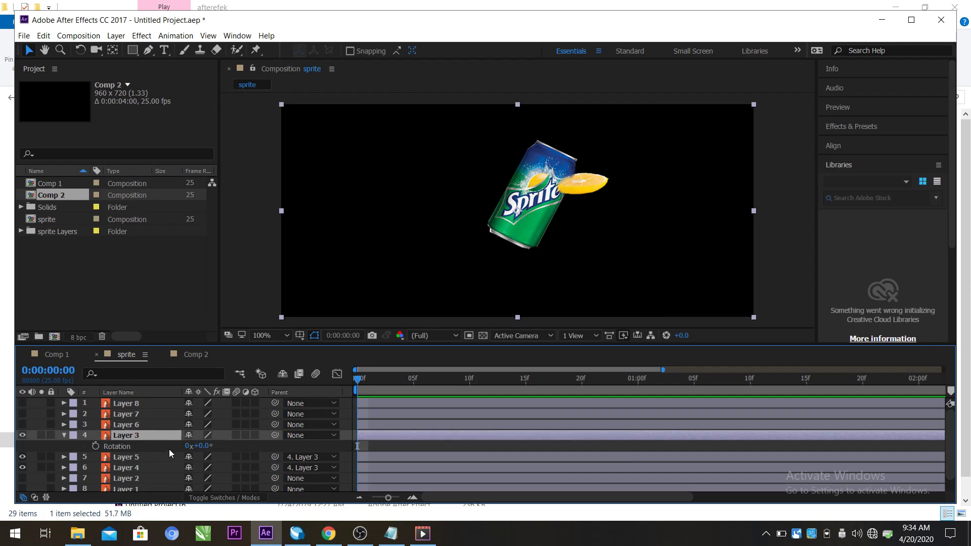
mouse_move(204, 445)
left_mouse_down()
mouse_move(251, 443)
mouse_move(190, 444)
mouse_move(237, 441)
mouse_move(205, 451)
left_mouse_up()
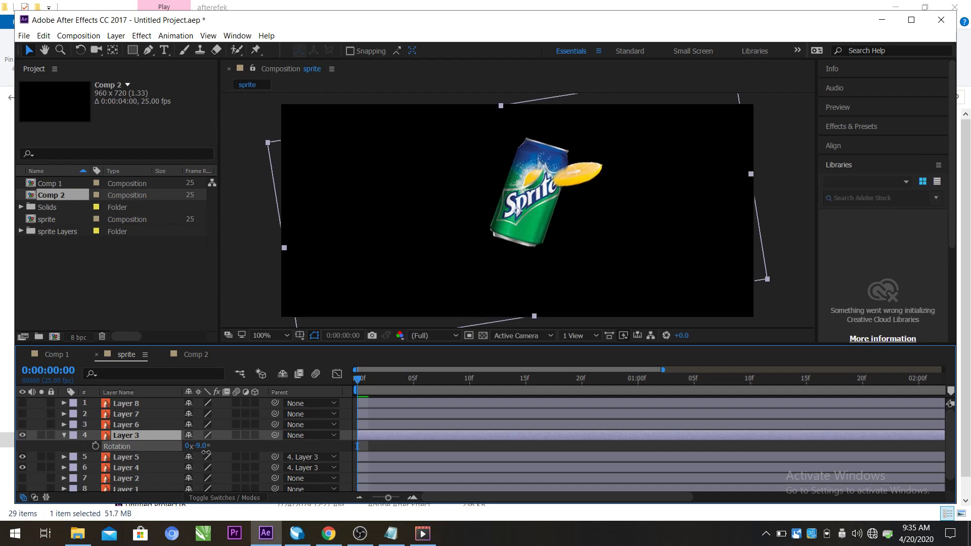
key("ctrl+z")
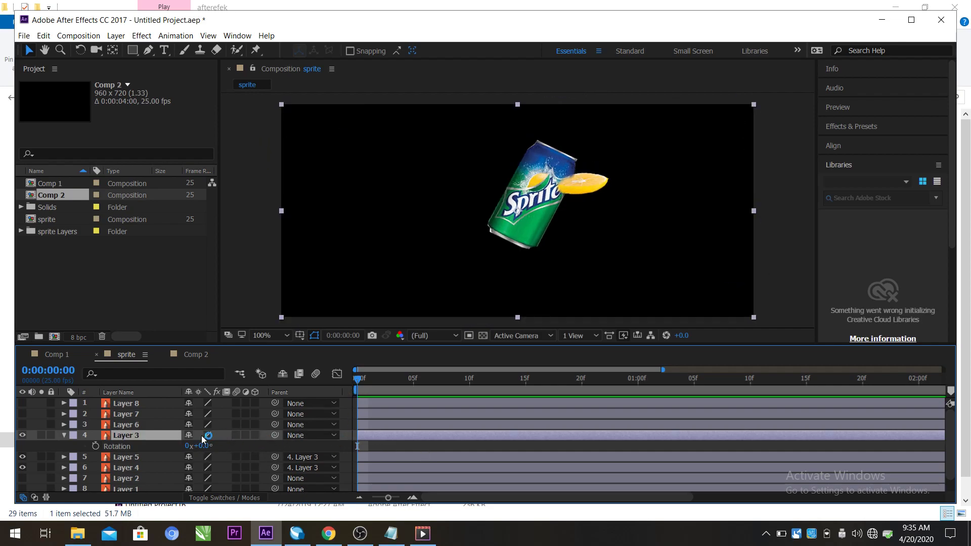
Keyframe Layer 3's rotation at 0° on the first frame and -28° at 0:00:00:10
left_click(96, 447)
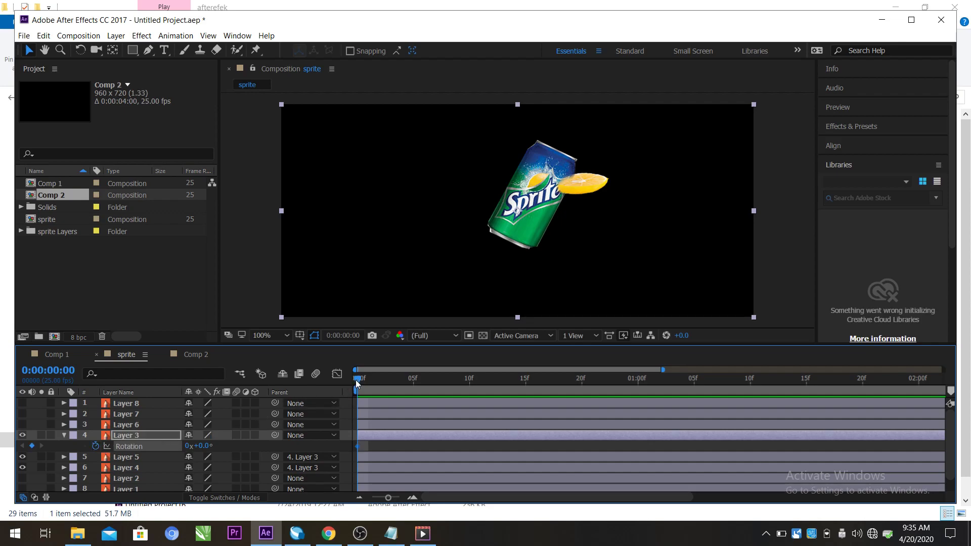
left_click_drag(365, 381, 470, 379)
left_click_drag(203, 446, 178, 441)
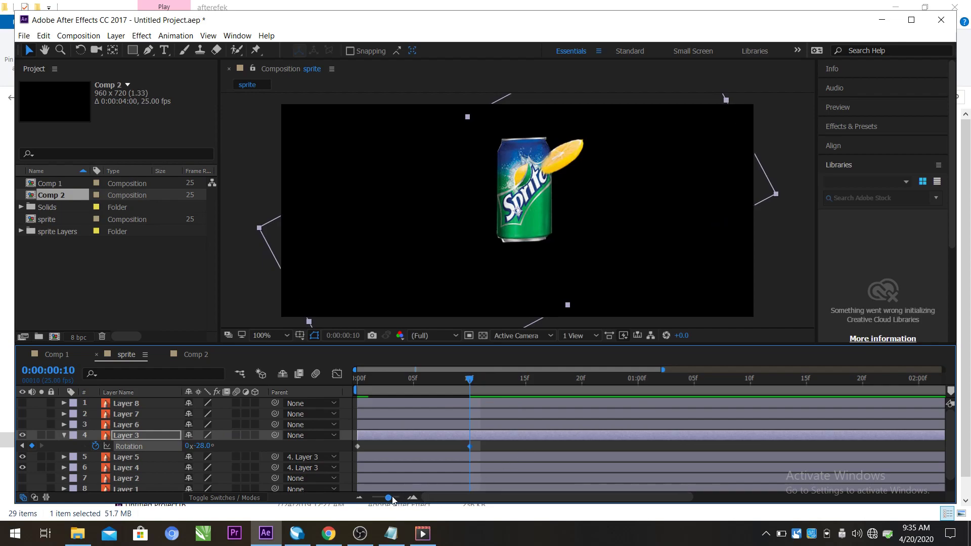
Shorten the work area to end just past Layer 3's second rotation keyframe and preview the animation from the start
left_click(359, 497)
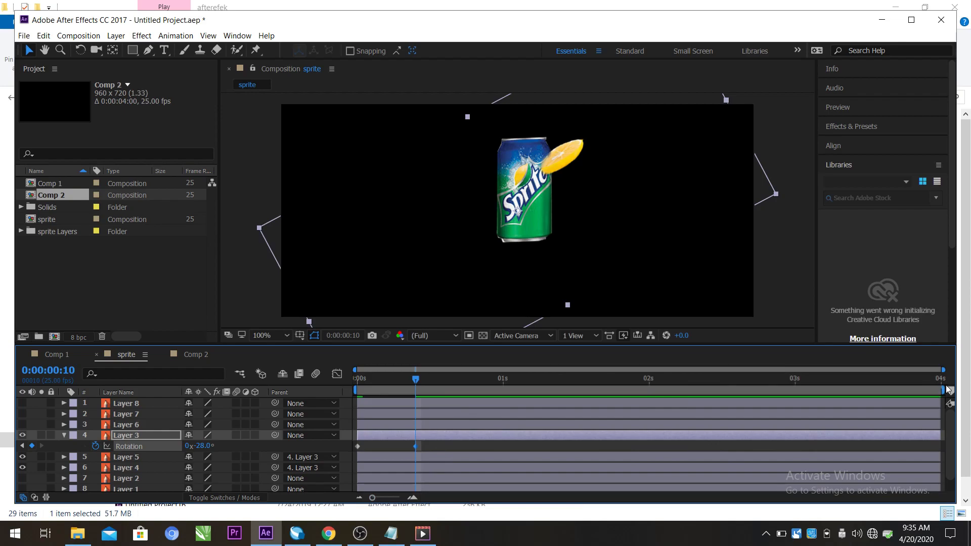
left_click_drag(944, 391, 498, 392)
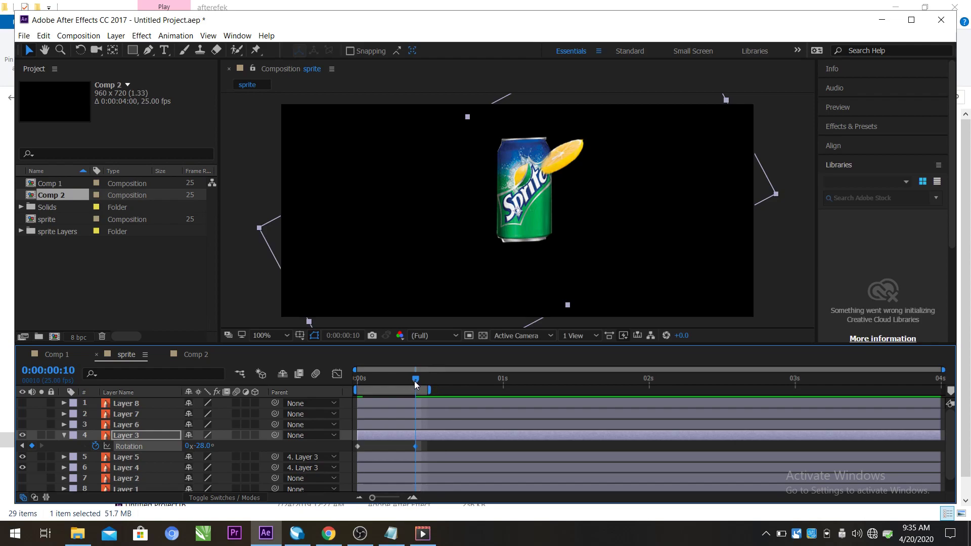
left_click_drag(414, 382, 301, 376)
key("space")
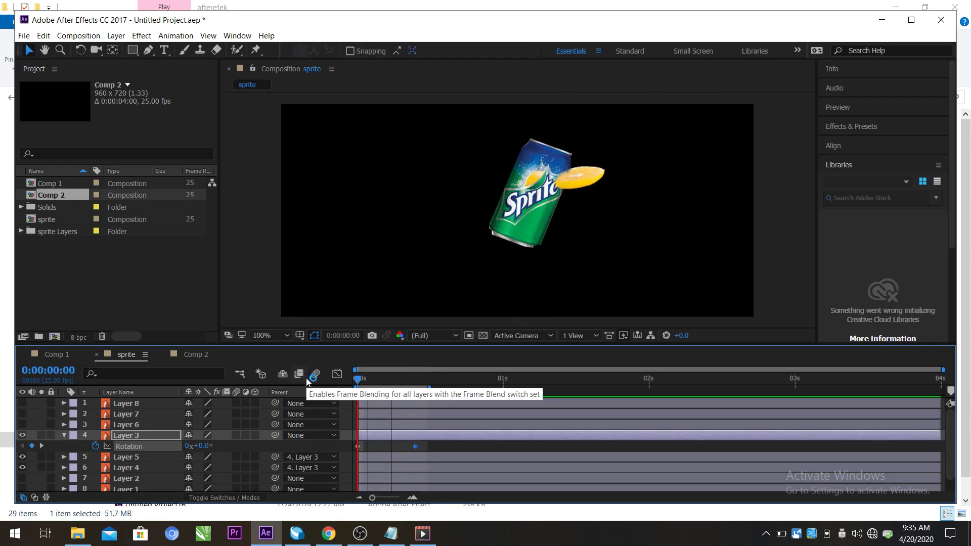